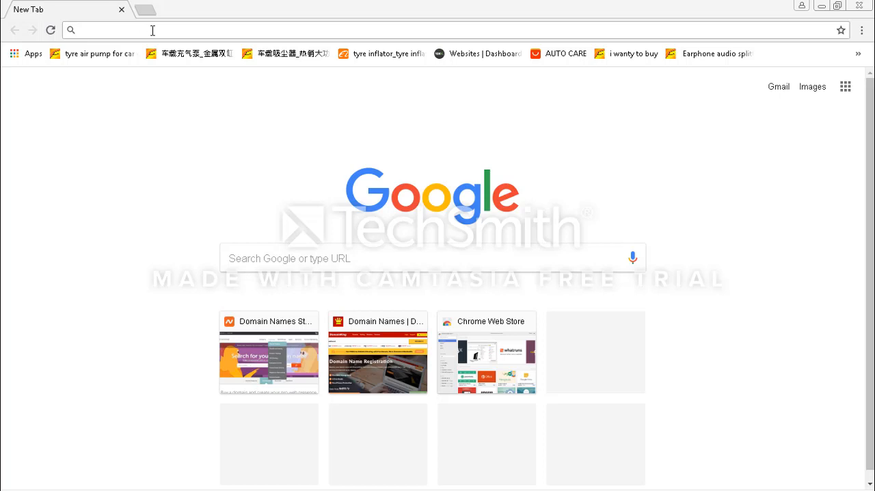
Open the cPanel login page at smartimportatiomacademy.com.ng/cpanel
left_click(153, 30)
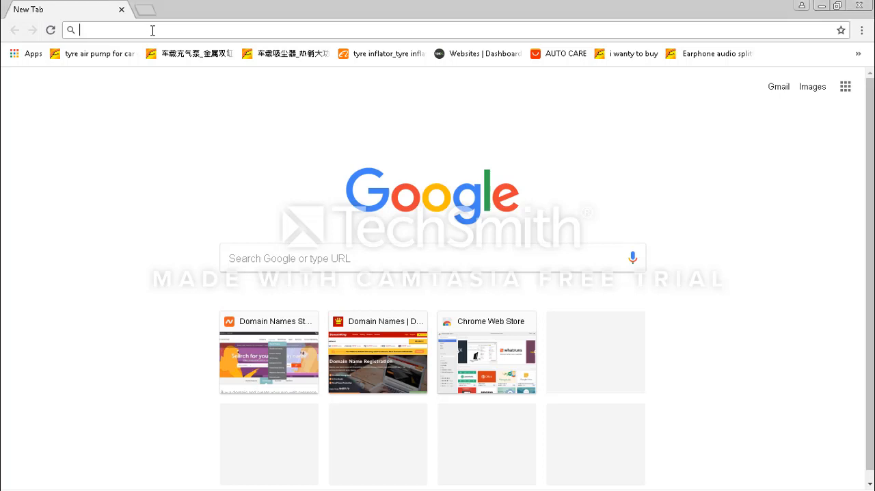
type("sma")
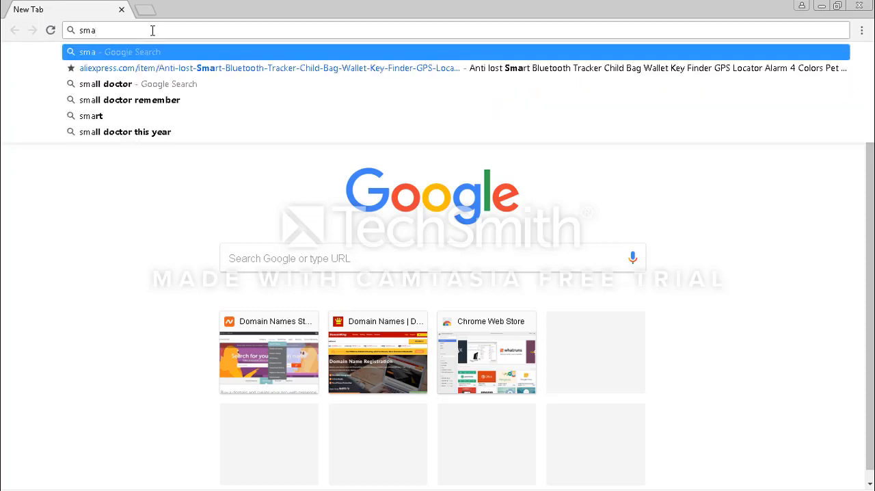
type("rt")
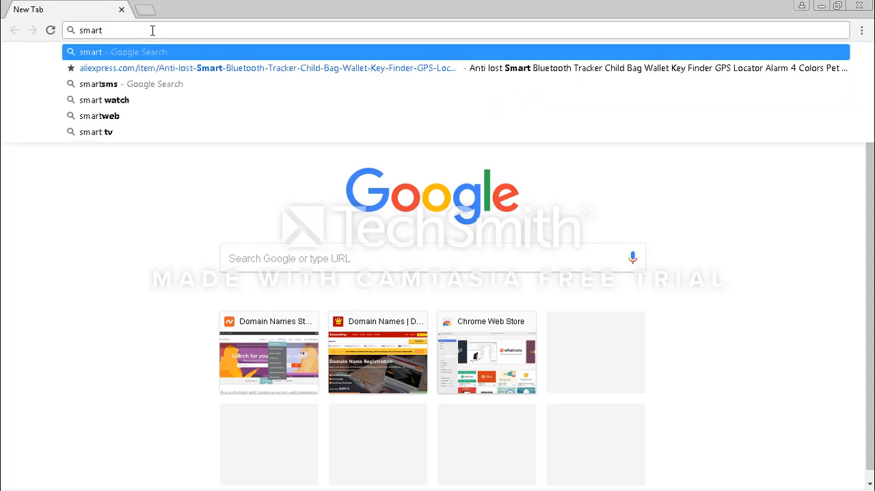
type("import")
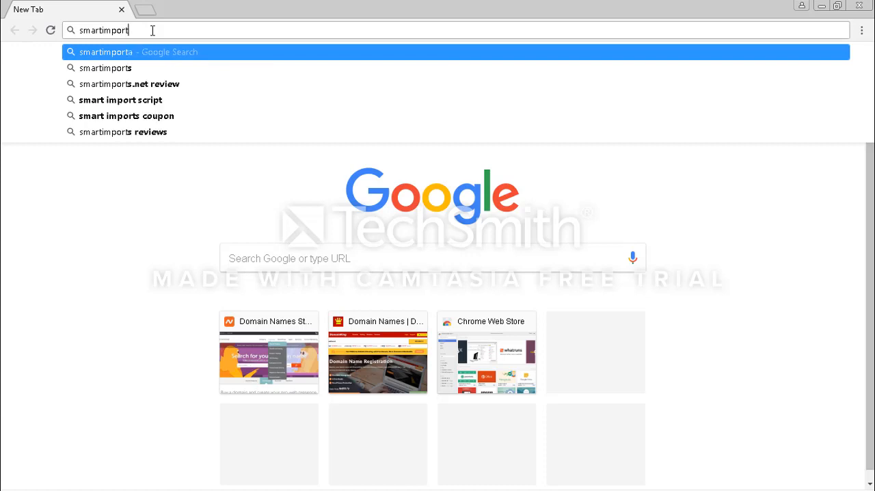
type("ation")
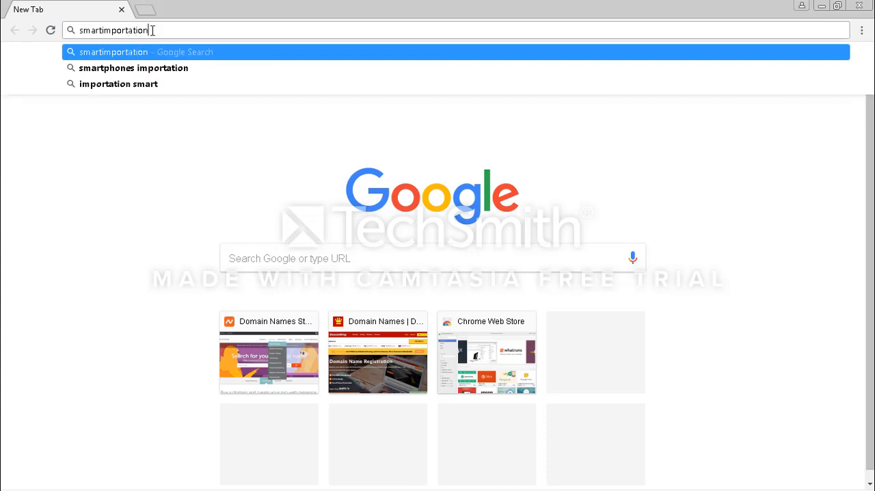
key("BackSpace")
type("m")
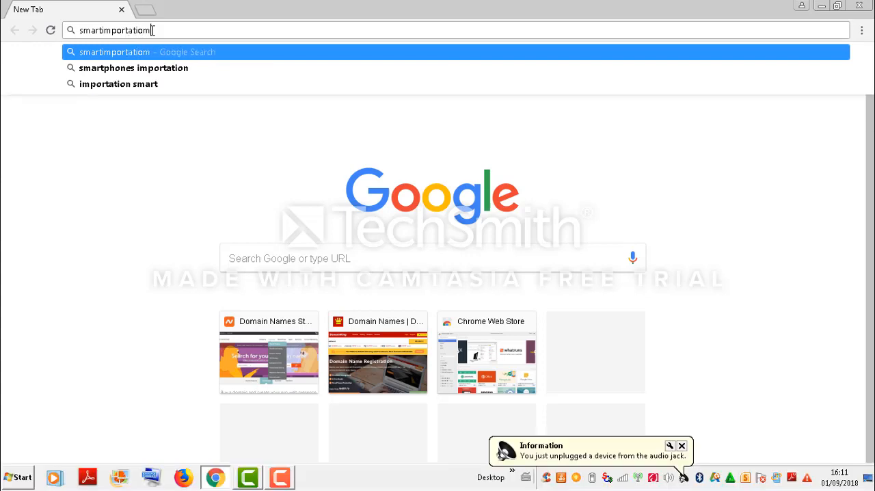
type("academy")
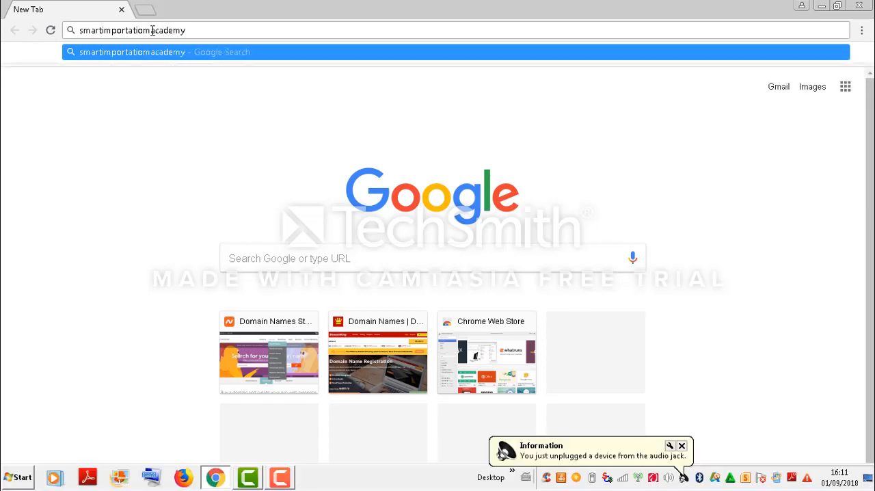
type(".com.ng")
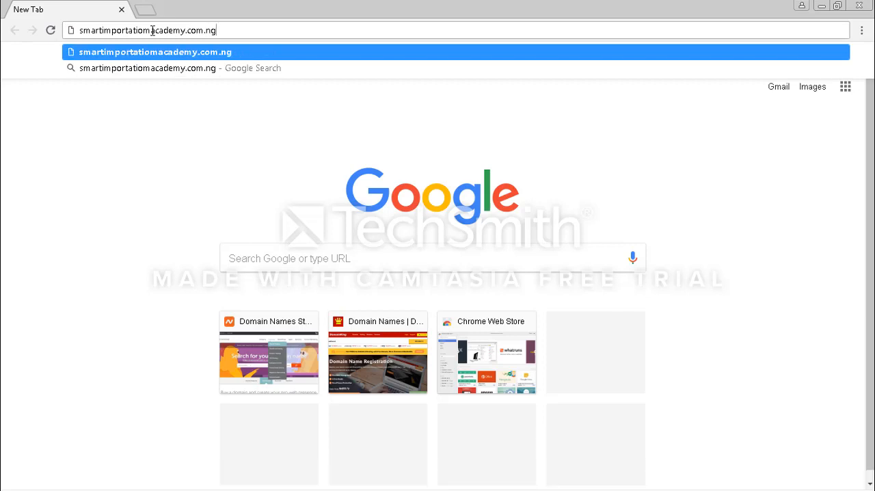
type("/")
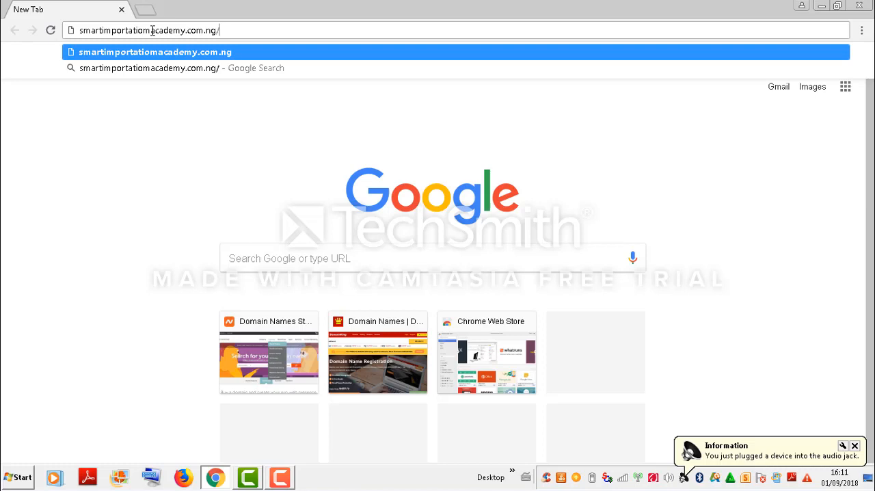
type("cpanel")
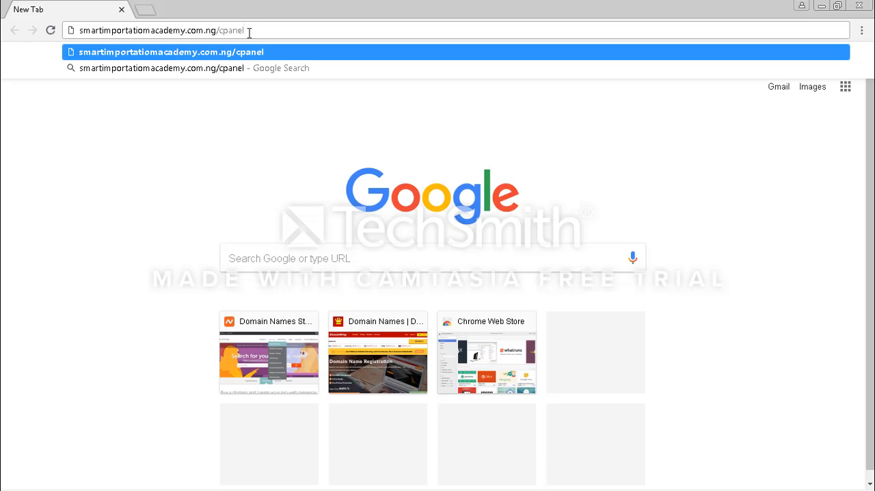
key("Return")
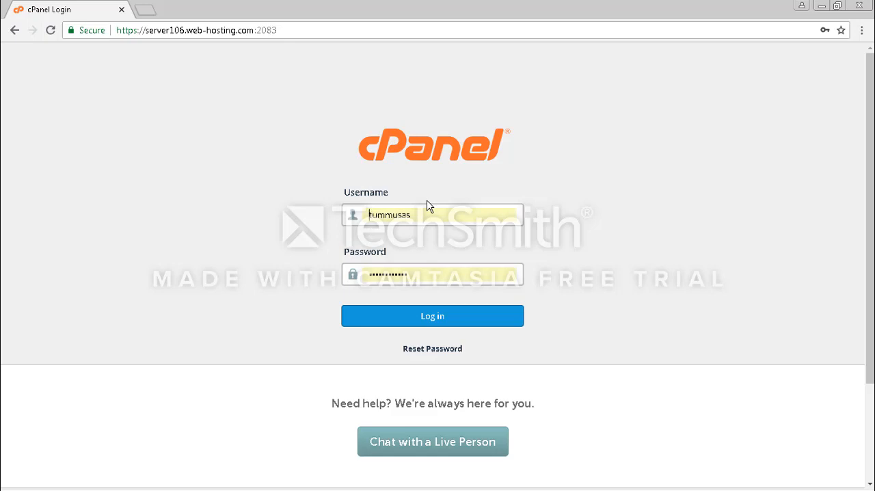
Try to log in to cPanel with the prefilled credentials, and clear the username field
left_click(439, 317)
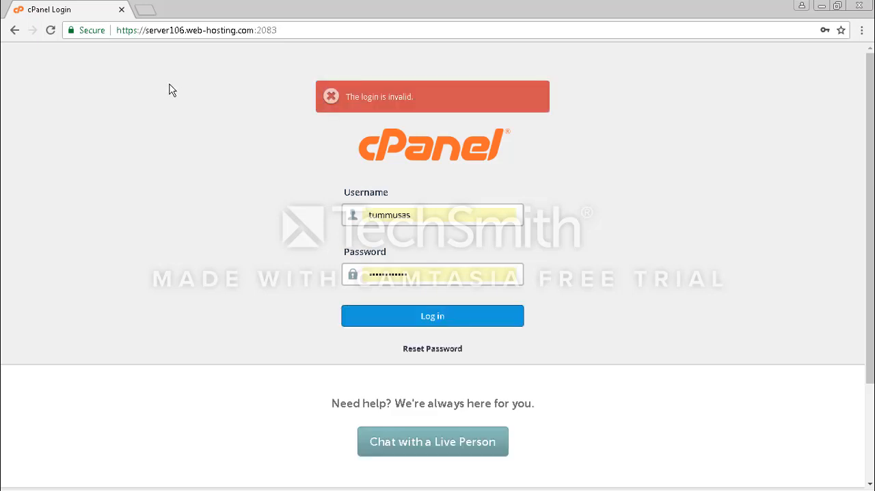
left_click(432, 219)
key("BackSpace")
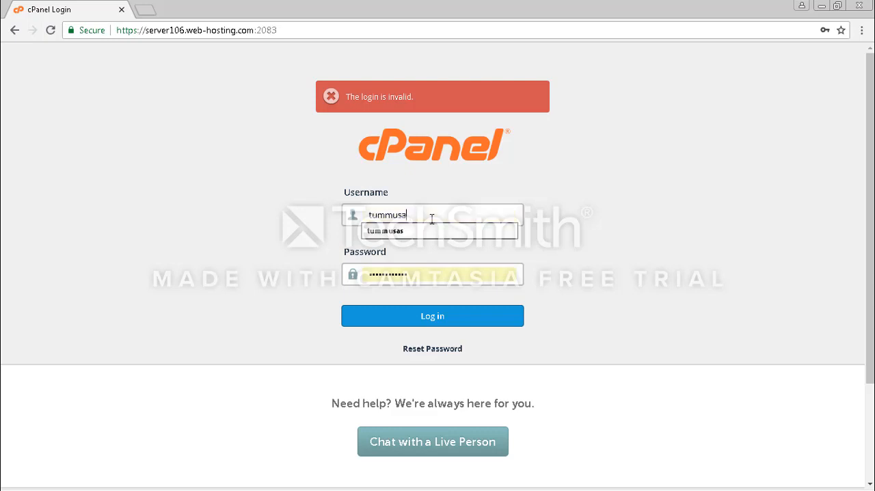
key("BackSpace")
key("BackSpace")
key("BackSpace")
key("BackSpace")
key("BackSpace")
key("BackSpace")
key("BackSpace")
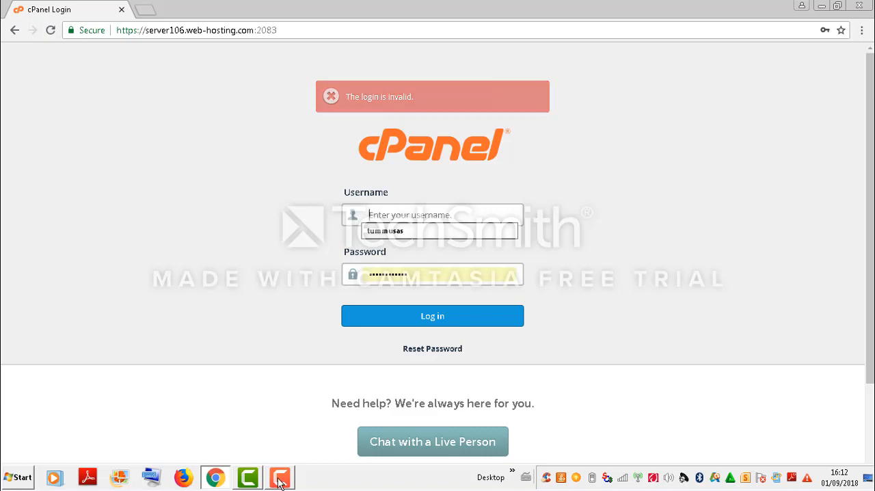
left_click(280, 478)
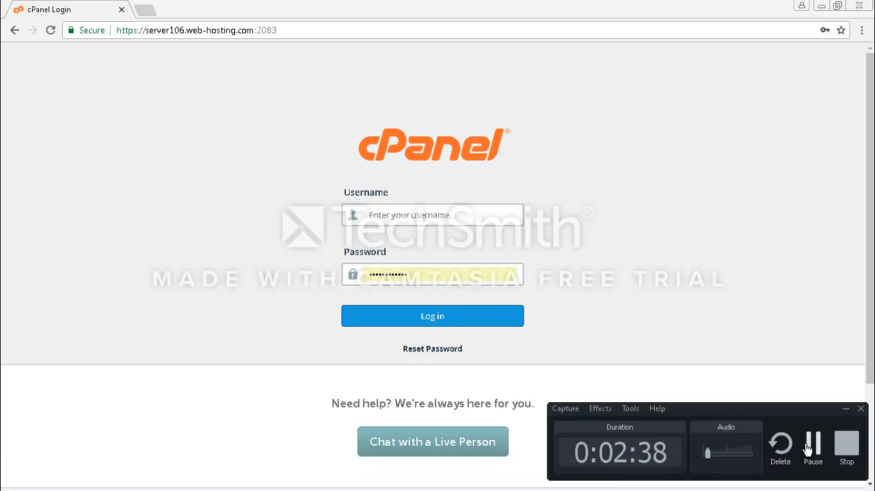
left_click(808, 448)
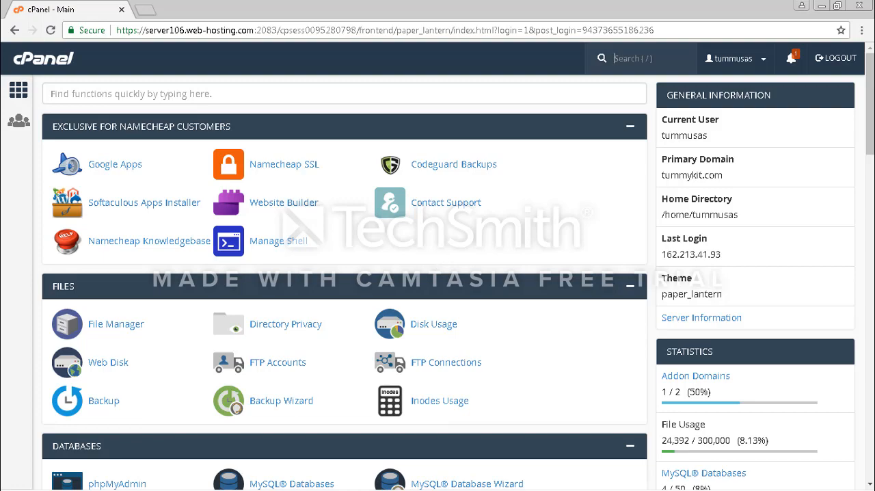
Look through the tool sections on the cPanel home page, from the Namecheap and file tools down to the Softaculous Apps Installer
mouse_move(869, 142)
left_mouse_down()
mouse_move(870, 226)
mouse_move(870, 142)
left_mouse_up()
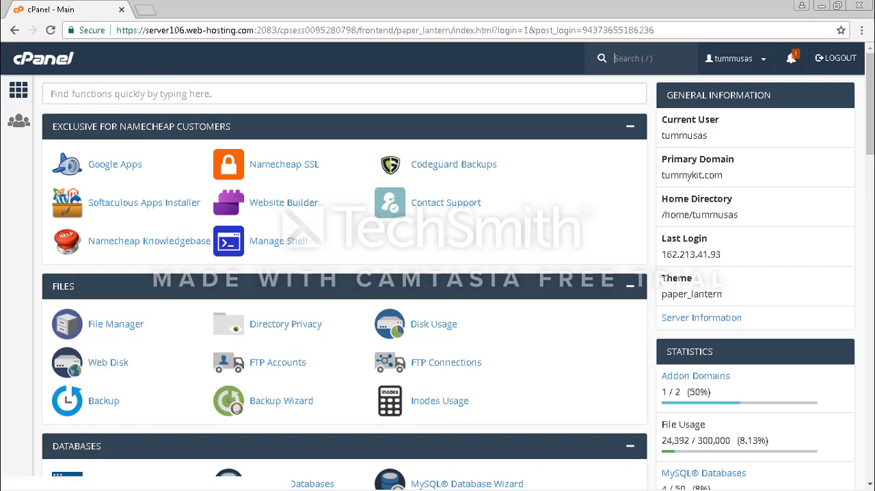
mouse_move(869, 115)
left_mouse_down()
mouse_move(869, 142)
mouse_move(869, 112)
left_mouse_up()
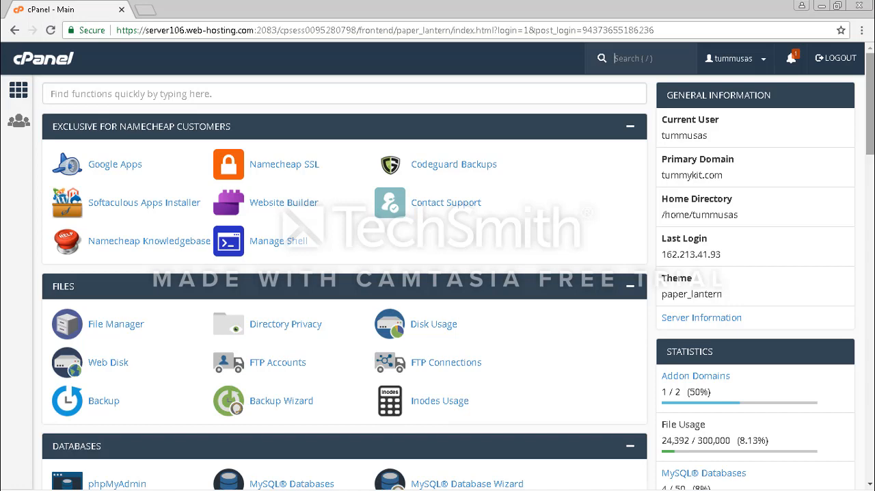
scroll(437, 273, "down", 2)
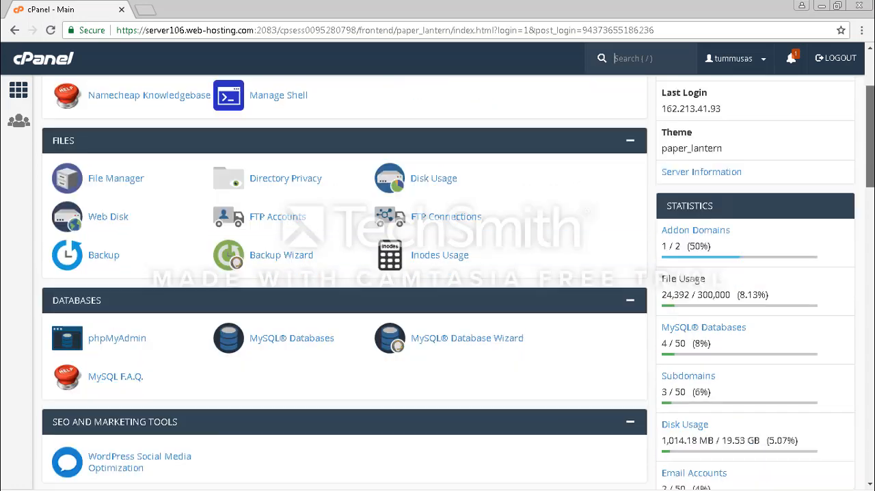
scroll(438, 274, "up", 2)
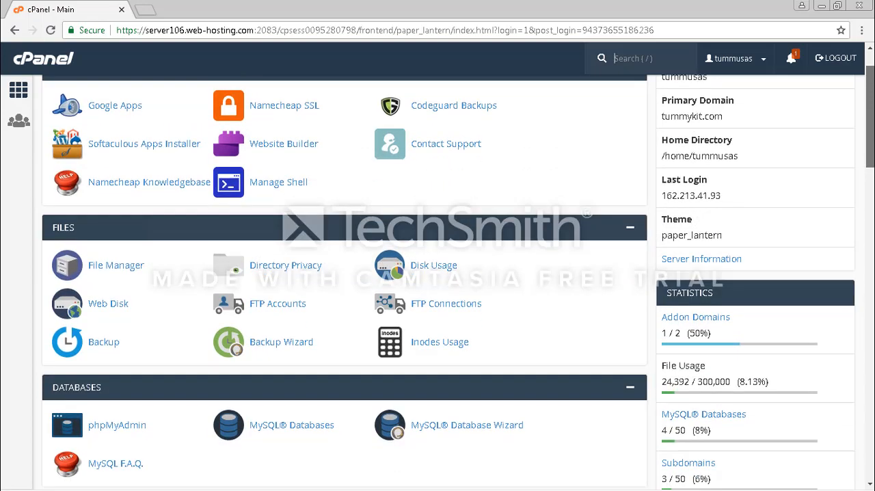
scroll(438, 273, "up", 1)
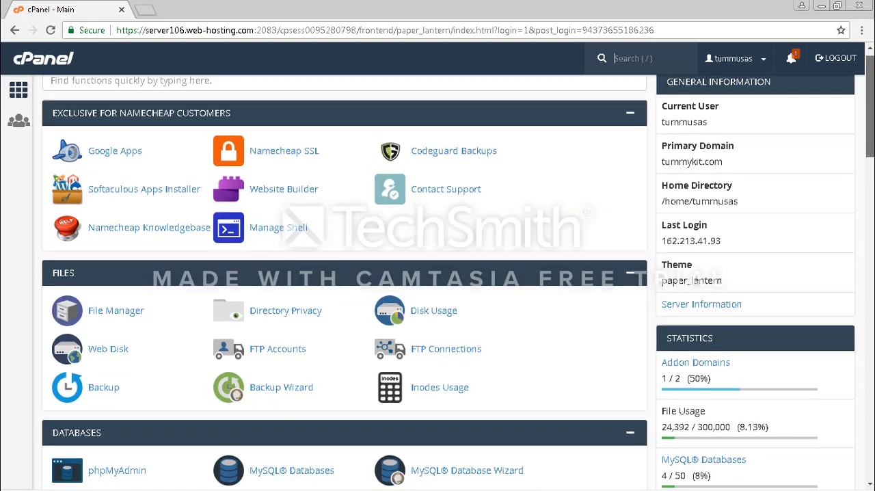
scroll(438, 274, "down", 1)
scroll(438, 274, "down", 2)
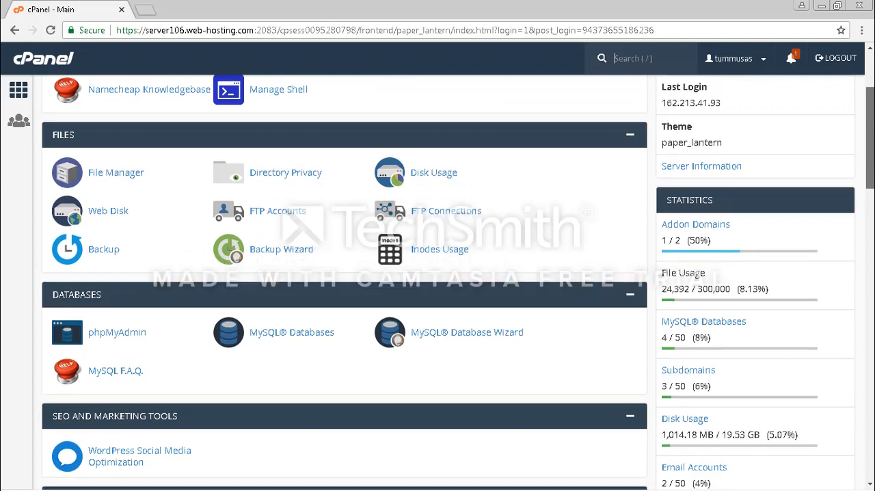
scroll(438, 274, "down", 1)
scroll(438, 274, "down", 4)
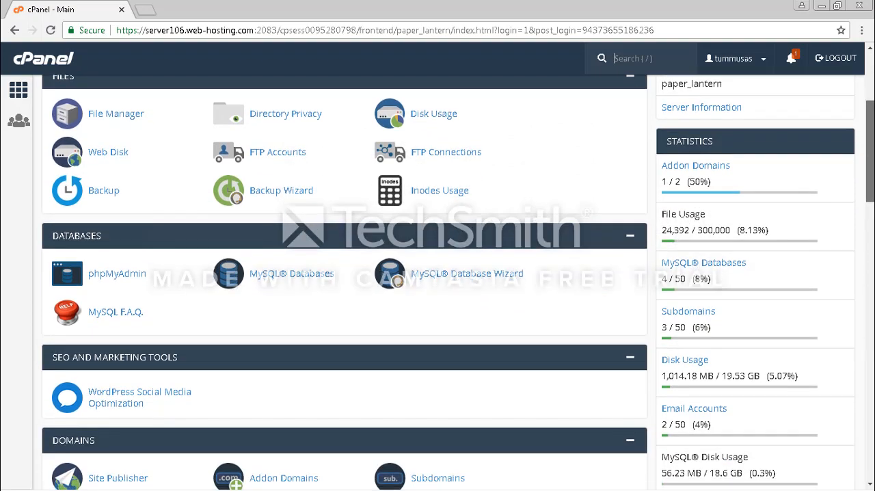
scroll(438, 274, "down", 9)
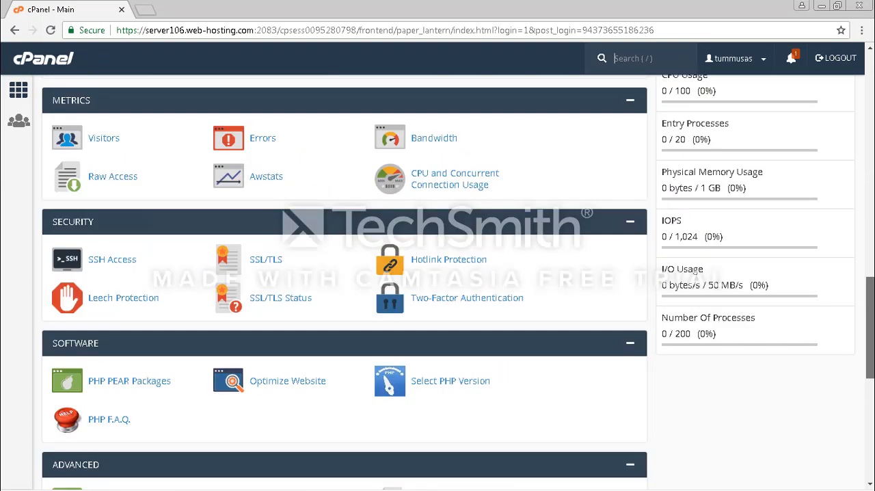
scroll(437, 273, "down", 2)
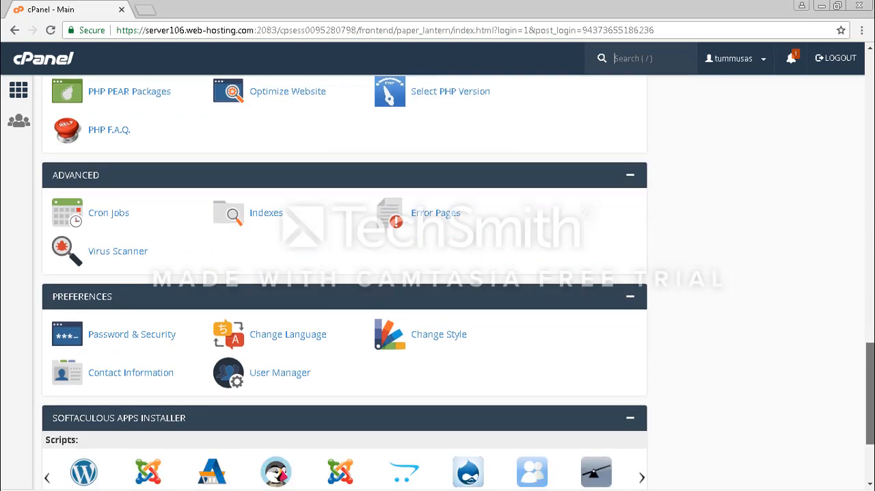
scroll(437, 274, "up", 5)
scroll(437, 273, "up", 10)
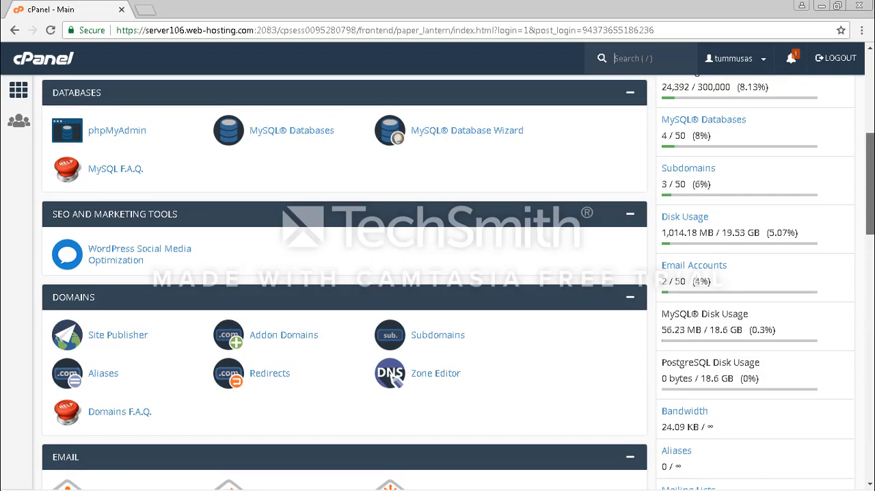
scroll(438, 273, "up", 3)
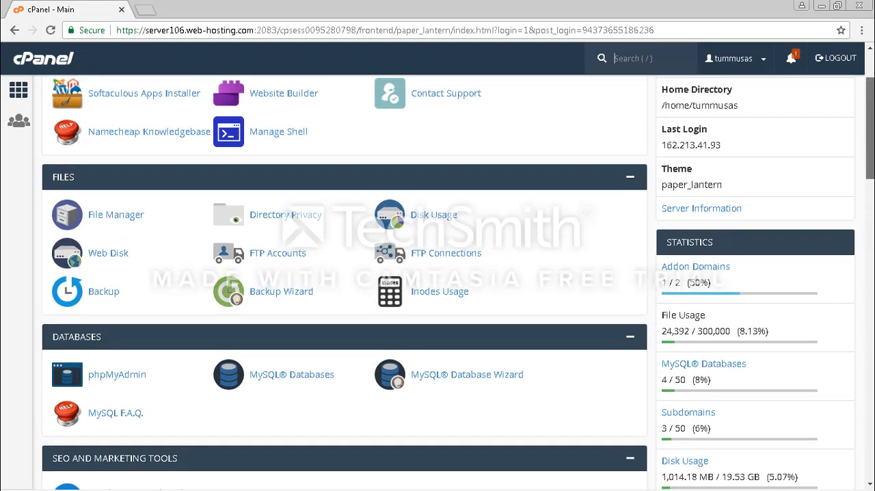
Open WordPress from the Softaculous Apps Installer scripts and start its installation form
scroll(438, 274, "down", 14)
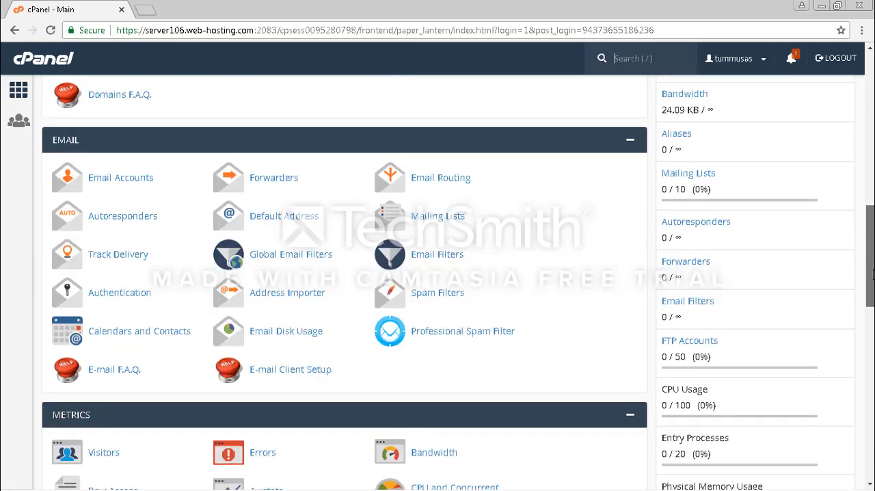
scroll(438, 274, "down", 7)
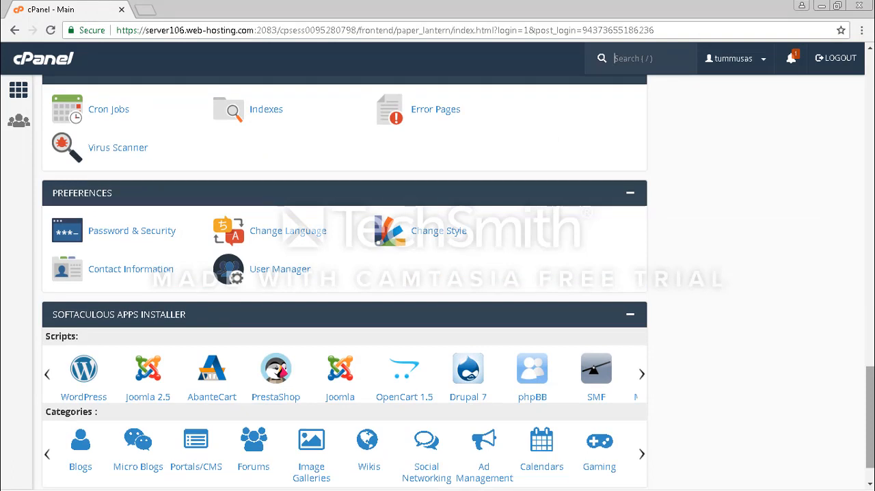
scroll(438, 273, "down", 1)
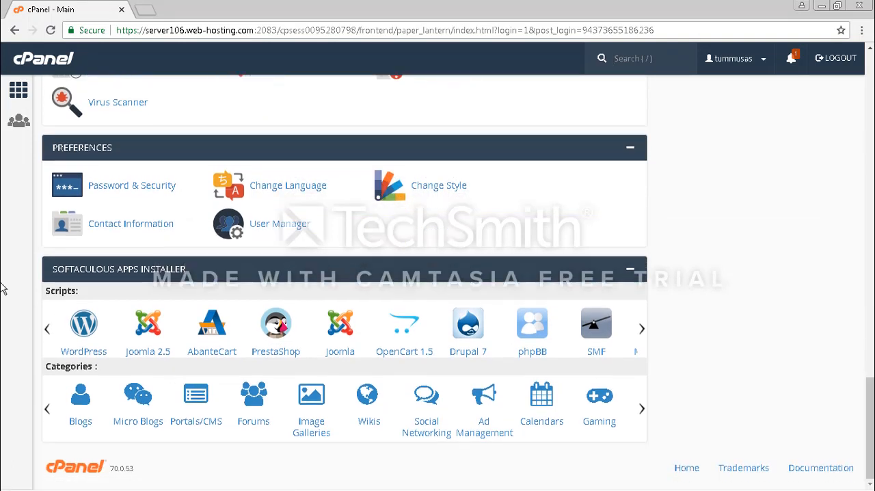
left_click(78, 339)
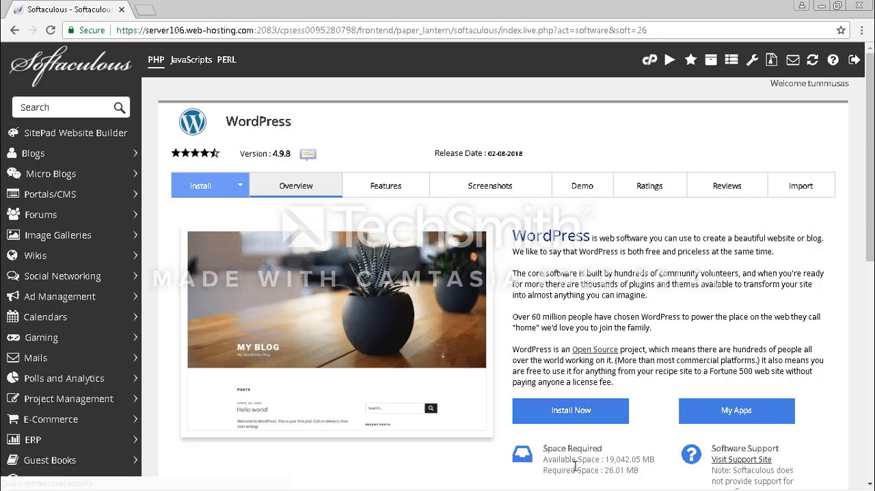
left_click(562, 420)
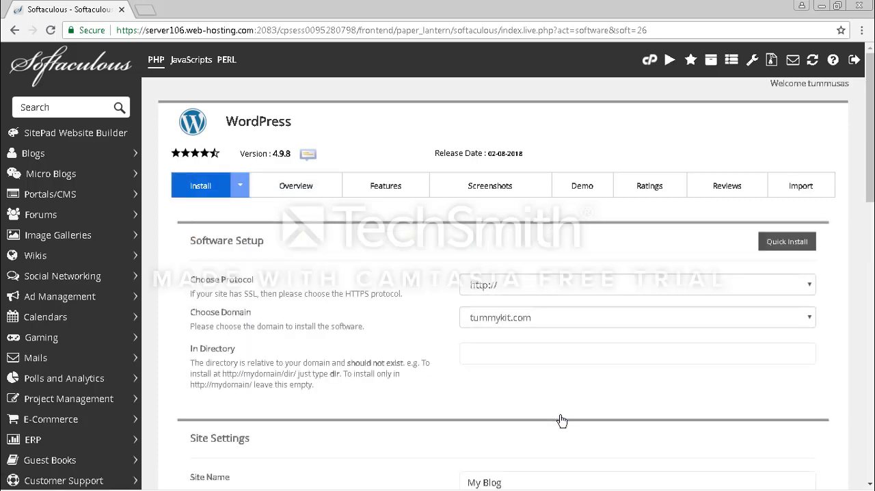
Choose smartimportatiomacademy.com.ng as the domain for the WordPress installation
left_click(579, 323)
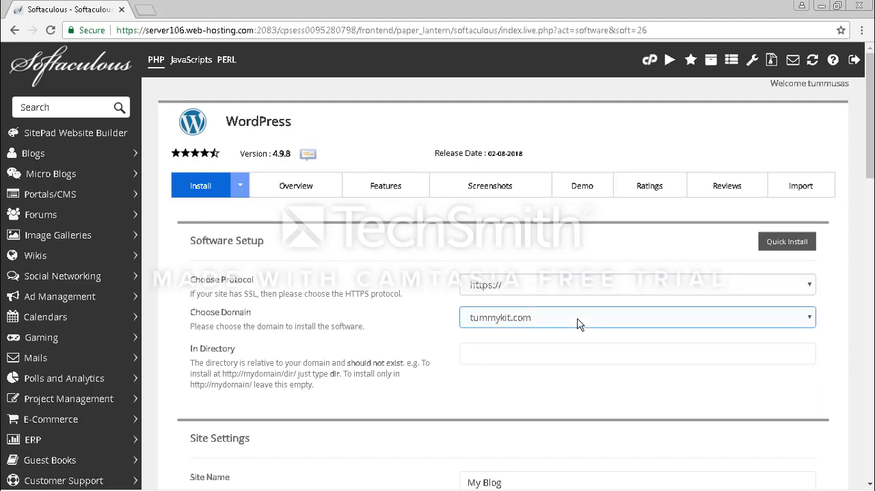
left_click(579, 323)
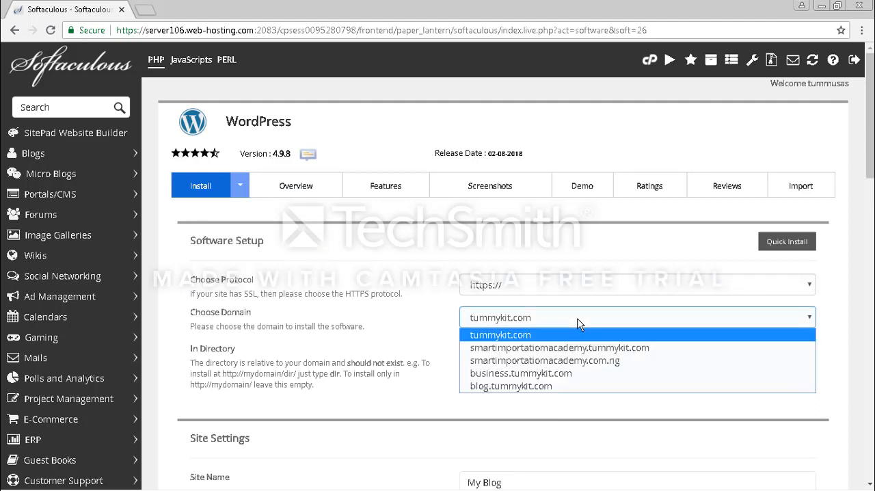
left_click(566, 361)
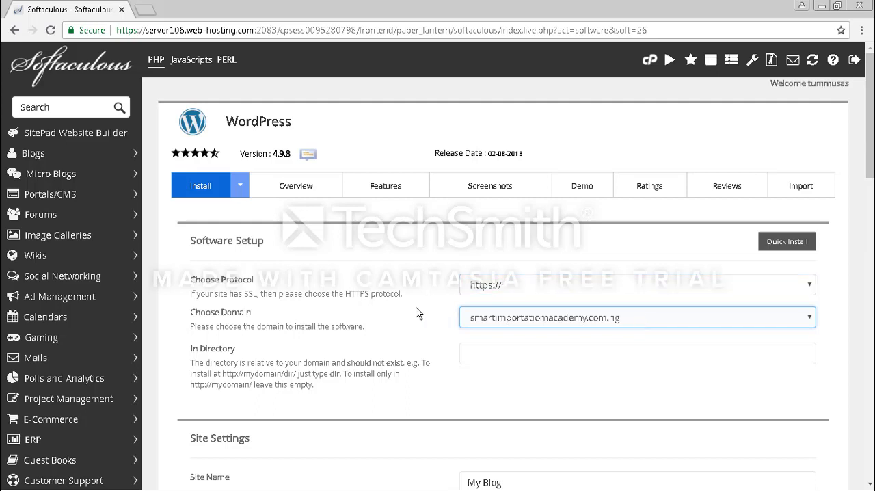
left_click(538, 288)
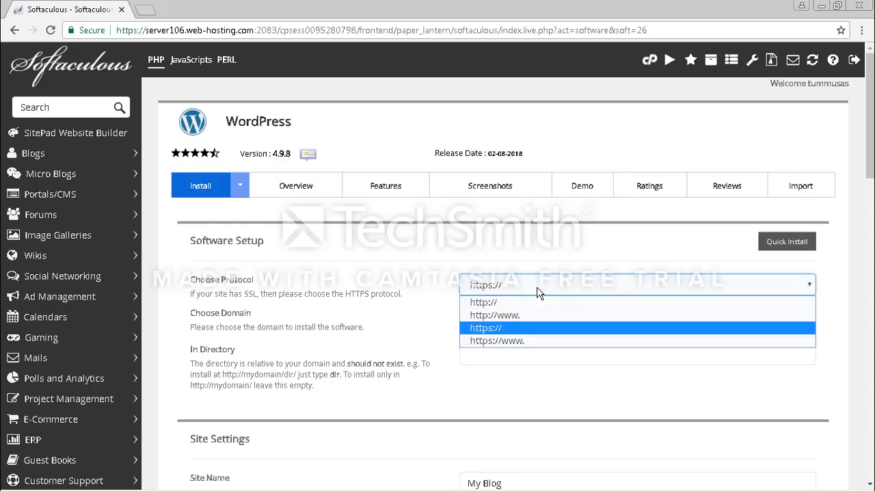
left_click(530, 329)
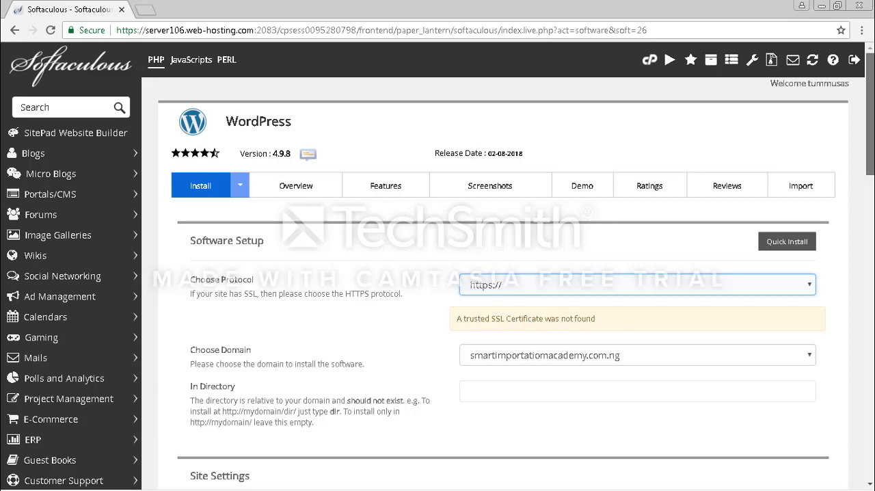
Review the site name and site description fields in the Site Settings section of the installation form
scroll(438, 266, "down", 3)
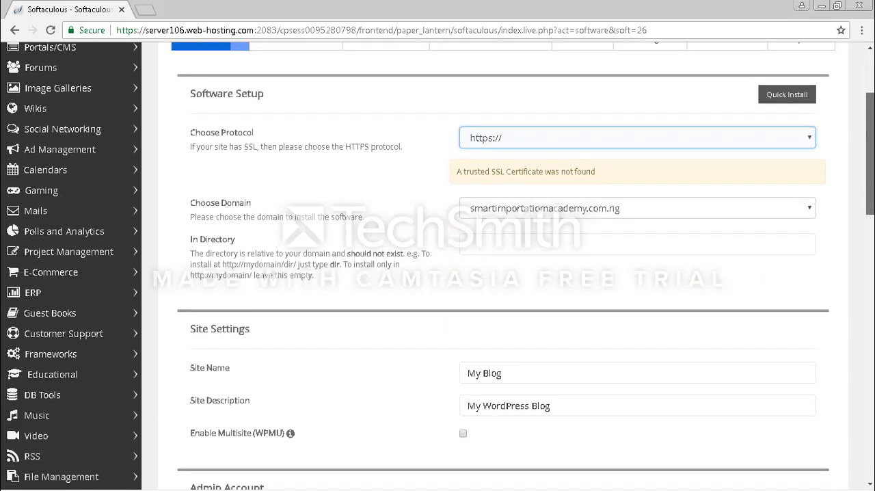
scroll(438, 267, "down", 4)
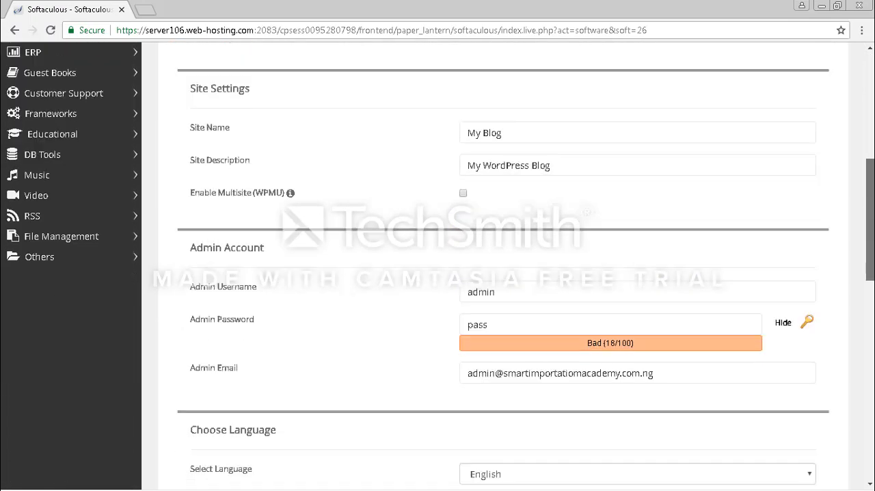
scroll(872, 236, "down", 2)
scroll(871, 236, "up", 3)
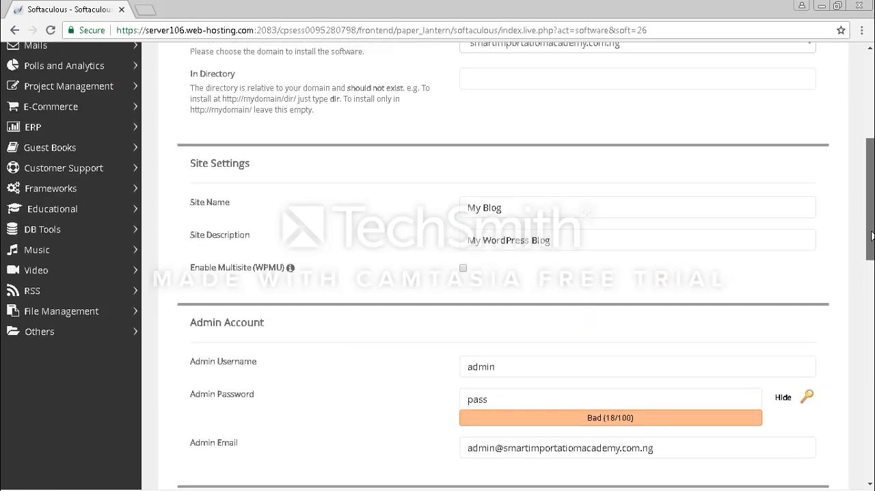
left_click(463, 243)
left_click(522, 217)
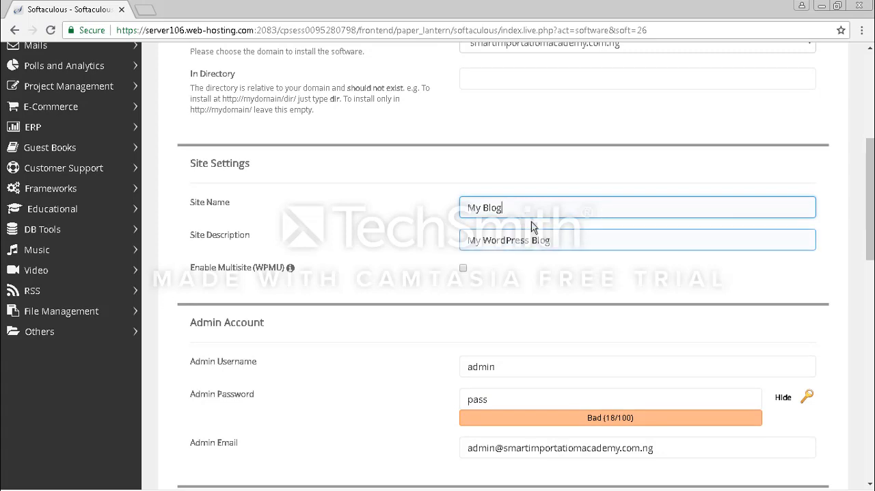
Review the admin username, password and email fields in the Admin Account section
scroll(557, 239, "down", 1)
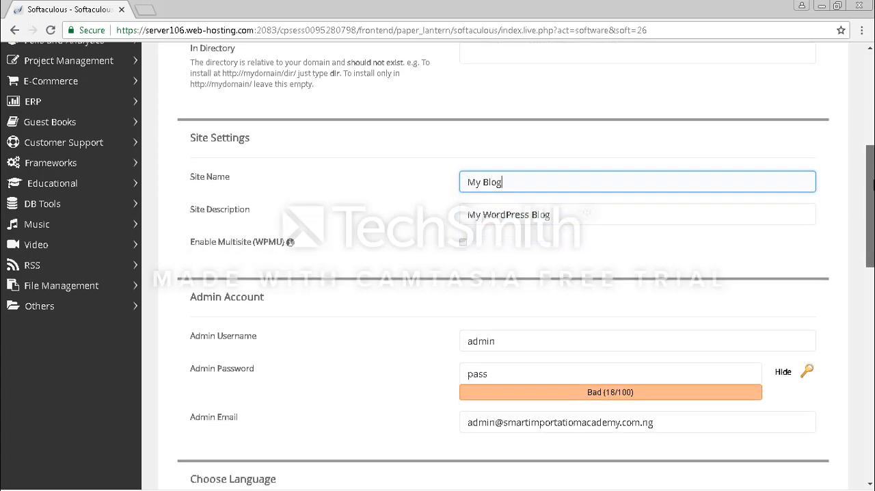
scroll(557, 239, "down", 1)
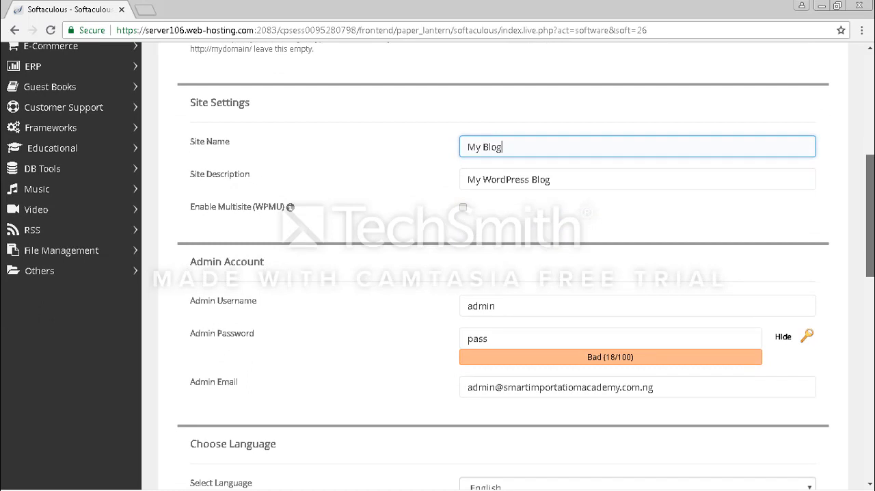
scroll(509, 265, "down", 3)
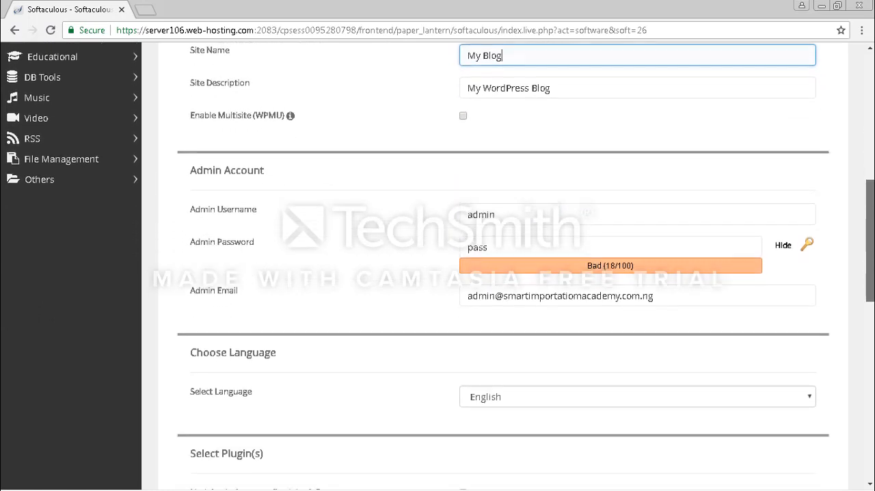
scroll(532, 226, "down", 1)
left_click(532, 215)
left_click(518, 193)
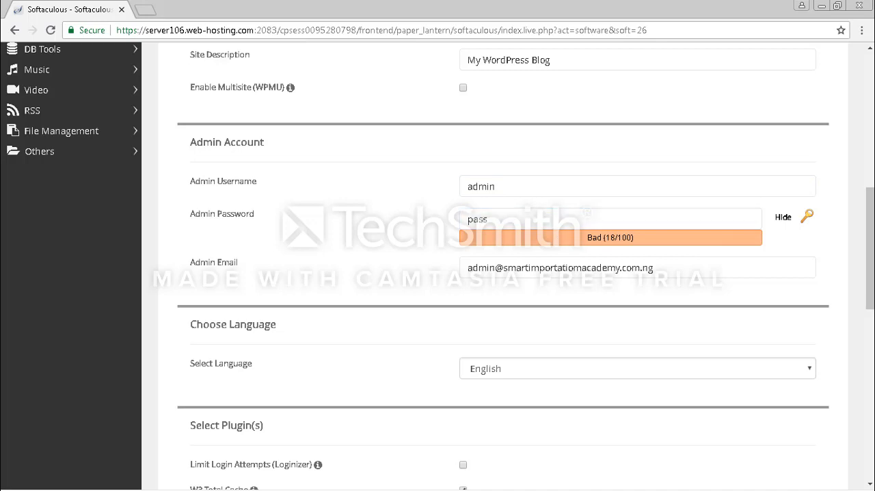
Browse the first three sets of optional themes offered under Select Theme in the installation form
left_click_drag(867, 268, 867, 404)
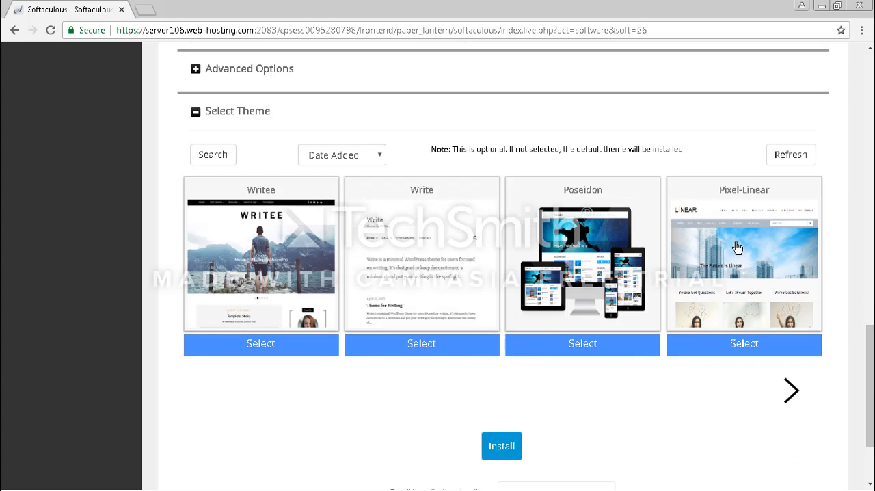
left_click(796, 399)
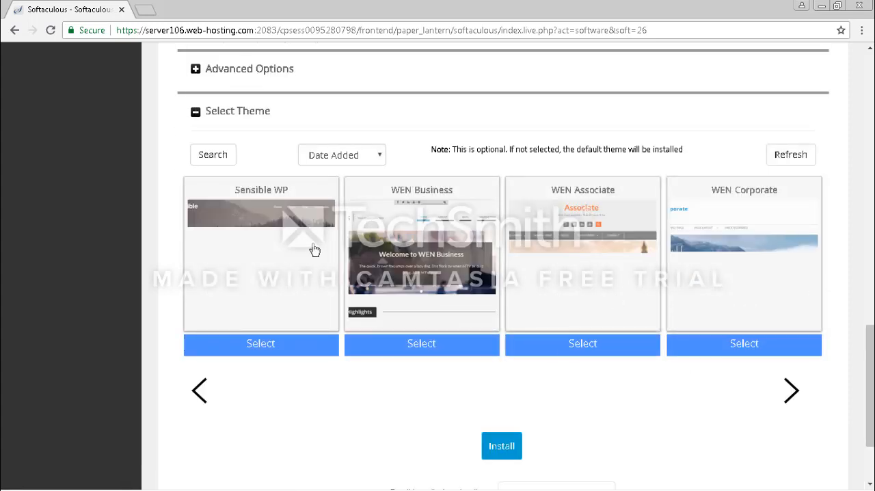
left_click(792, 391)
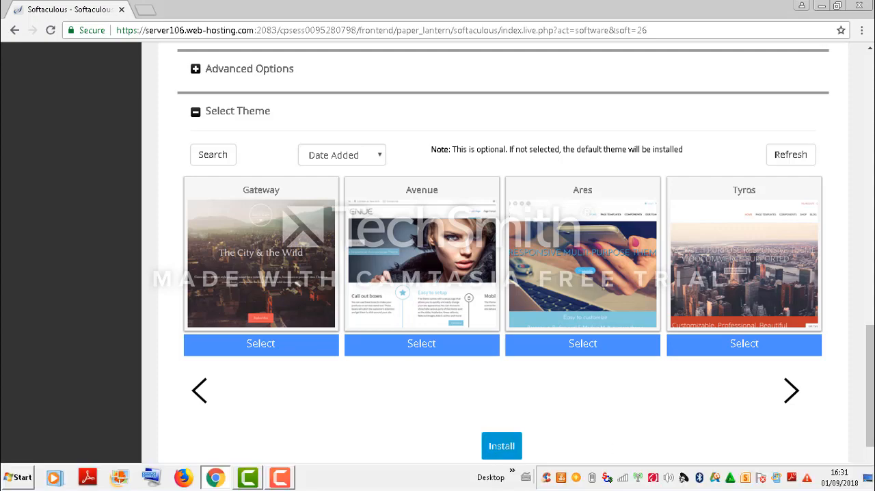
Return to the cPanel home page and look through its sections as far as the Softaculous Apps Installer
left_click_drag(870, 390, 873, 132)
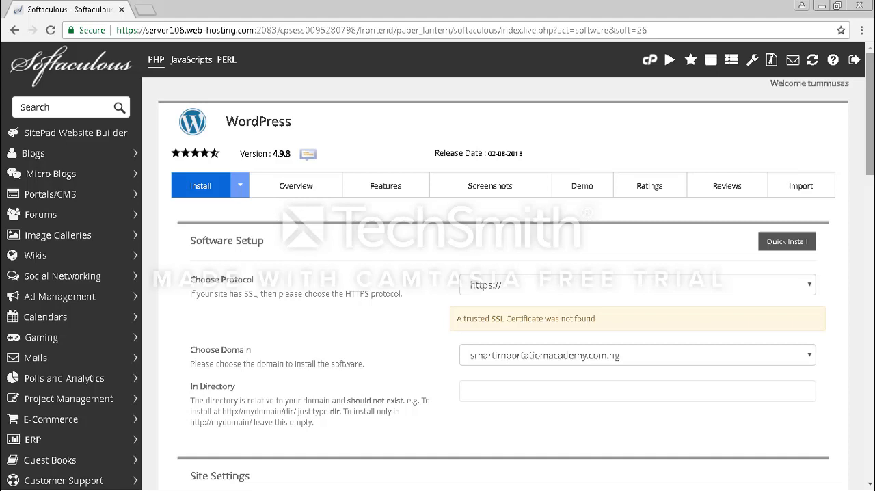
left_click(13, 32)
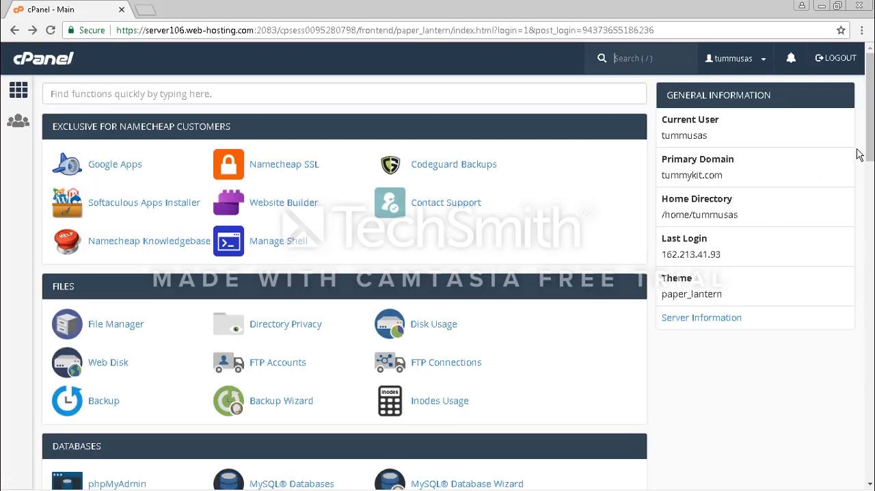
scroll(854, 294, "down", 8)
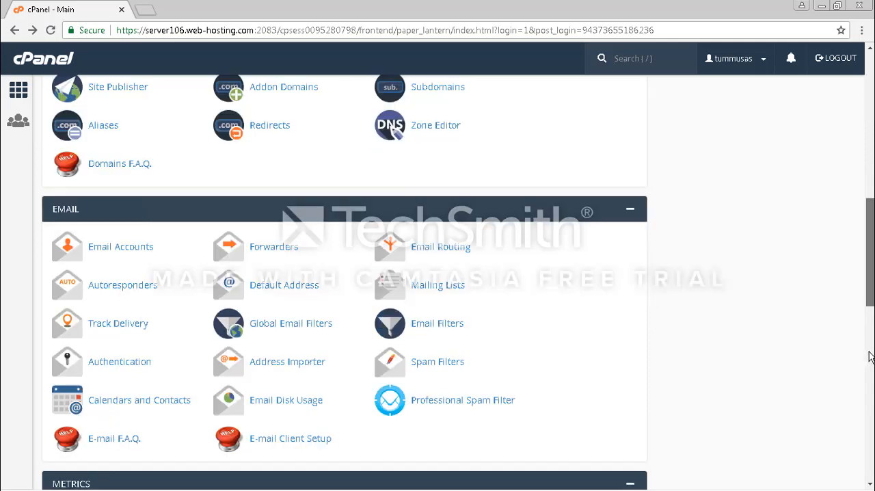
scroll(870, 369, "down", 6)
scroll(344, 280, "down", 2)
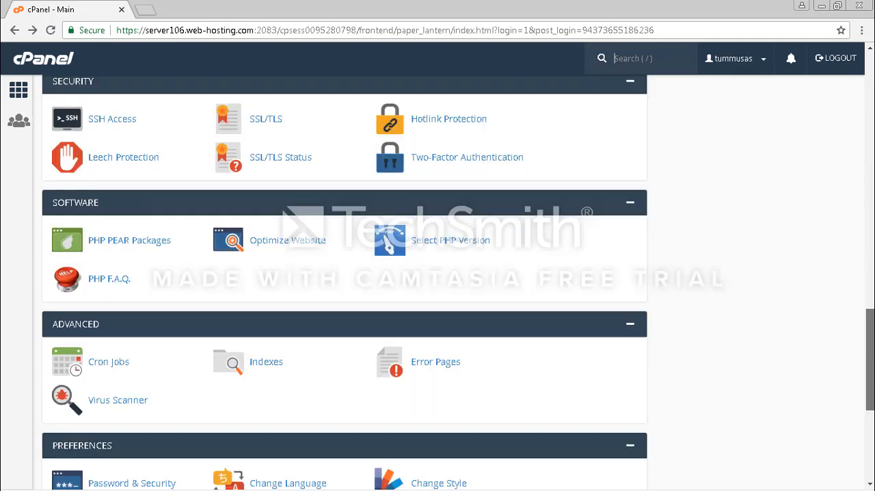
scroll(345, 280, "down", 4)
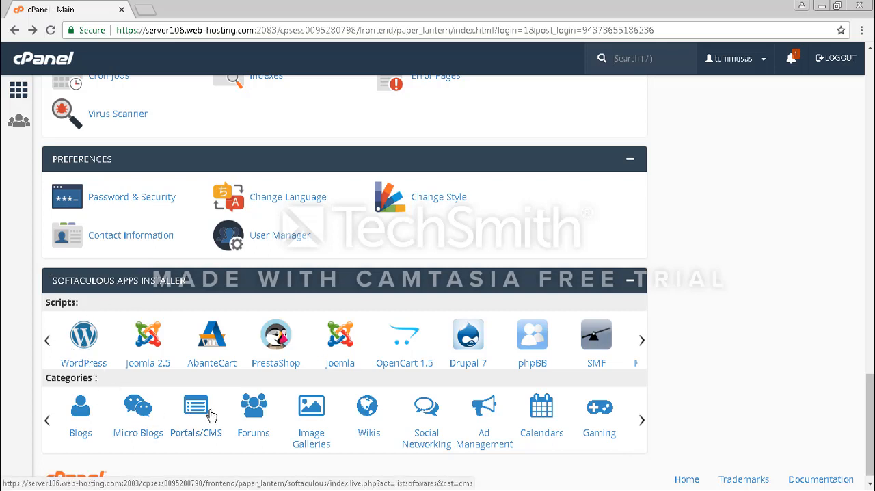
Load smartimportatiomacademy.com.ng/wp-admin in a new browser tab
left_click(146, 11)
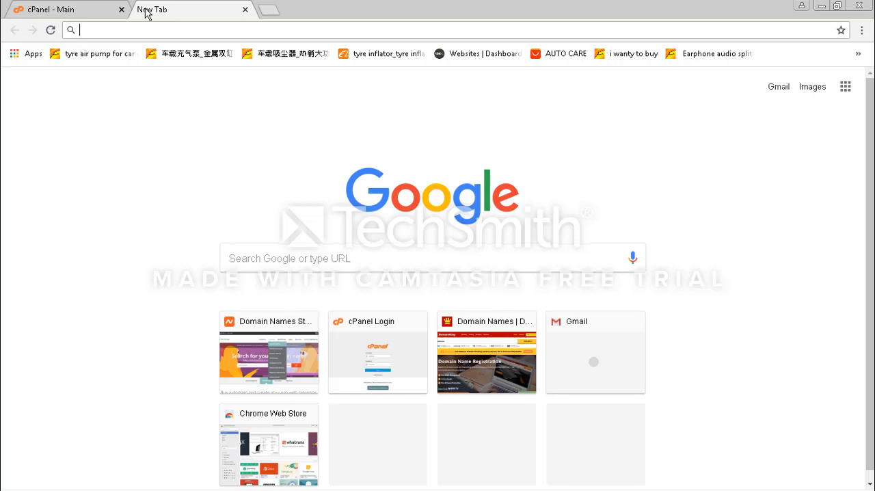
type("sm")
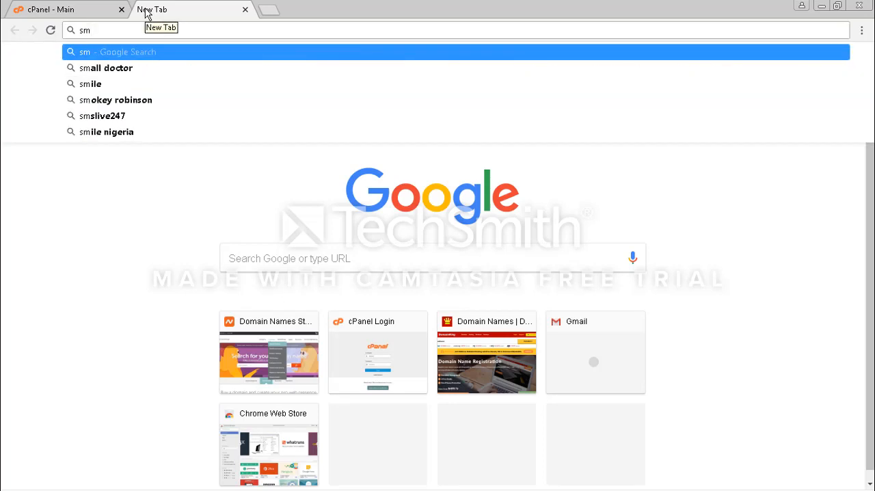
type("artimport")
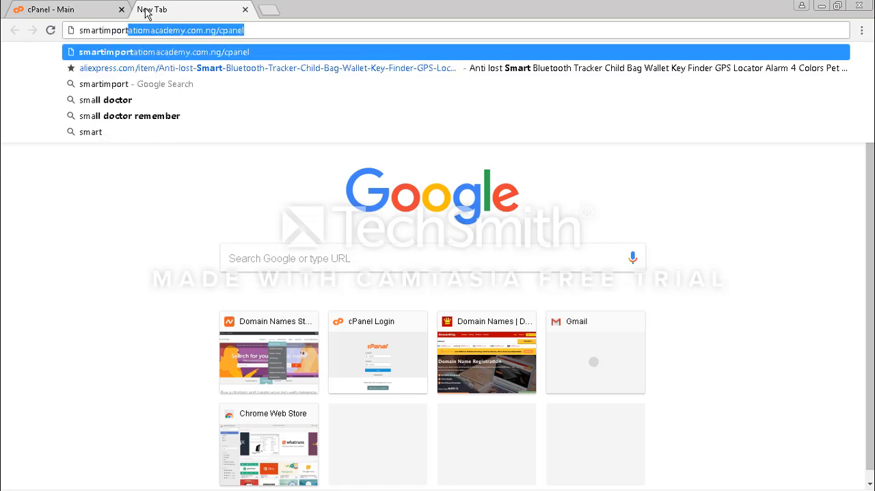
key("BackSpace")
type("ation")
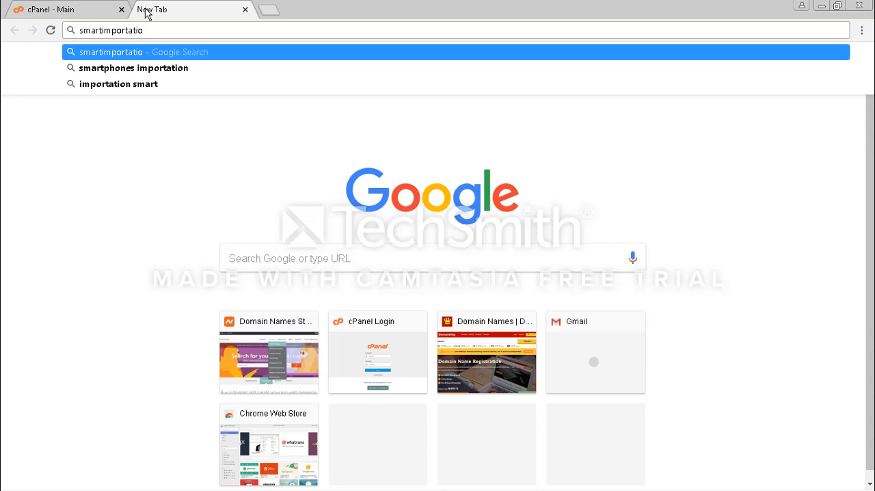
type("macademy")
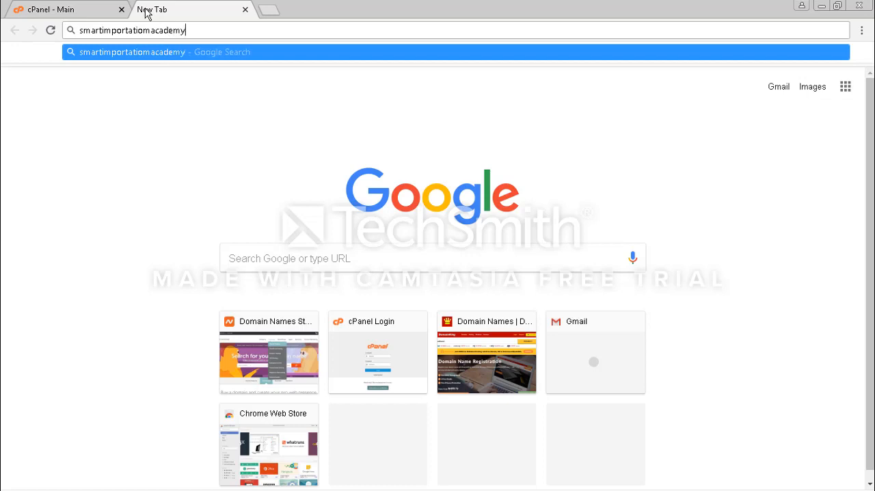
type(".com.")
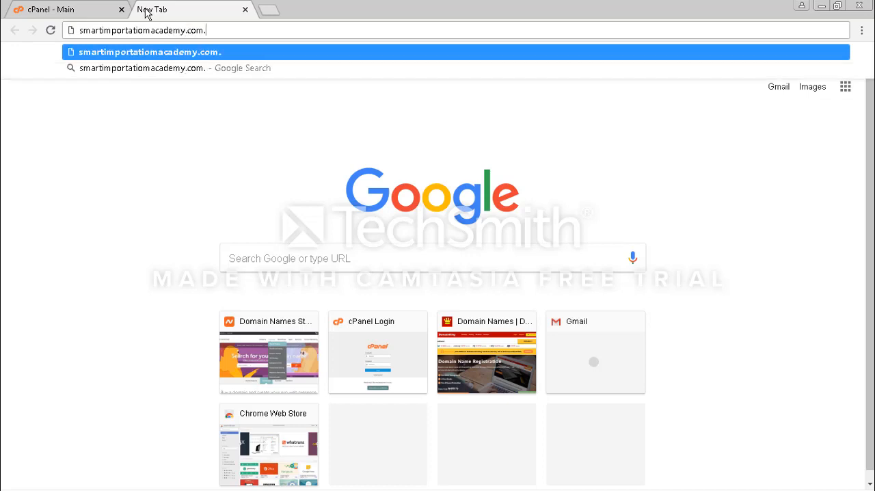
type("ng/")
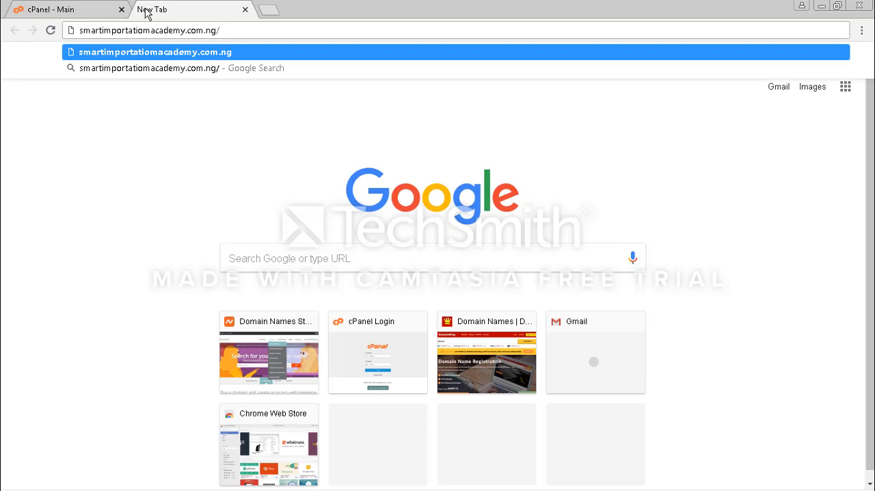
type("wp")
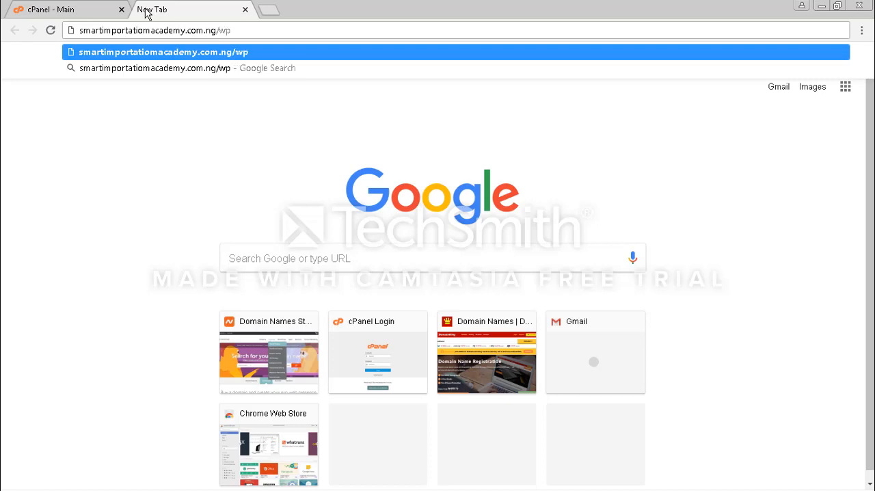
type("-admin")
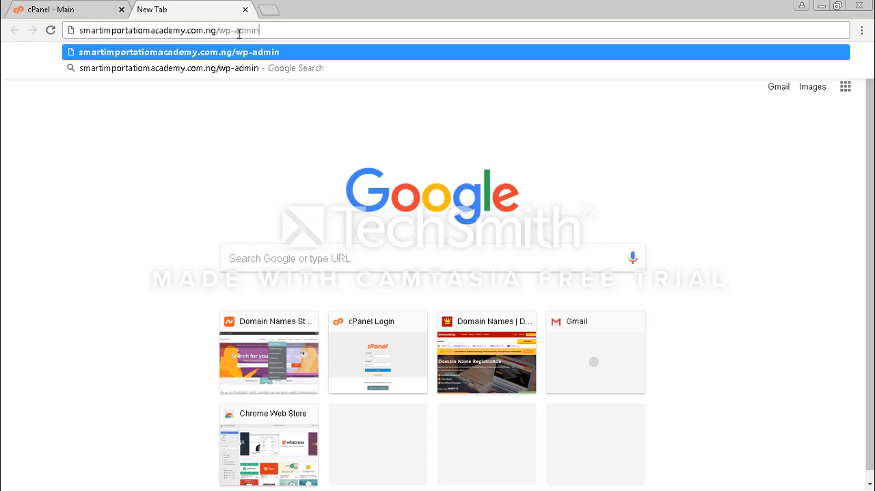
key("Return")
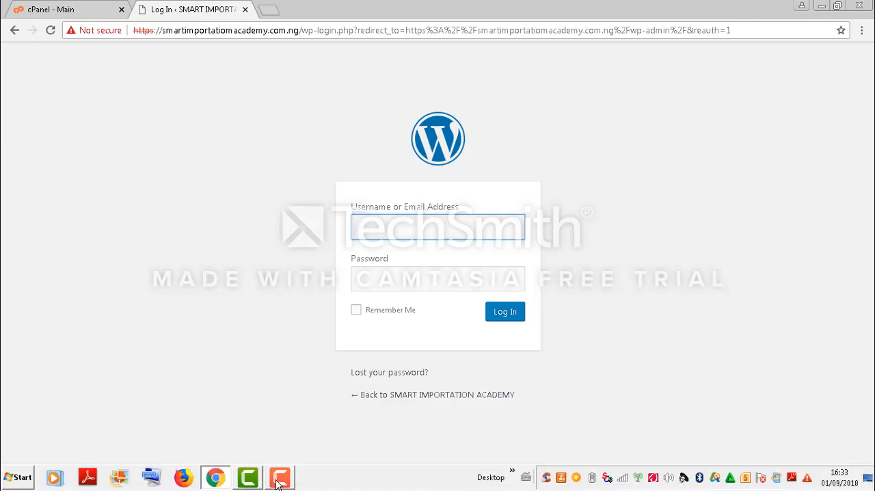
mouse_move(278, 484)
left_click(278, 450)
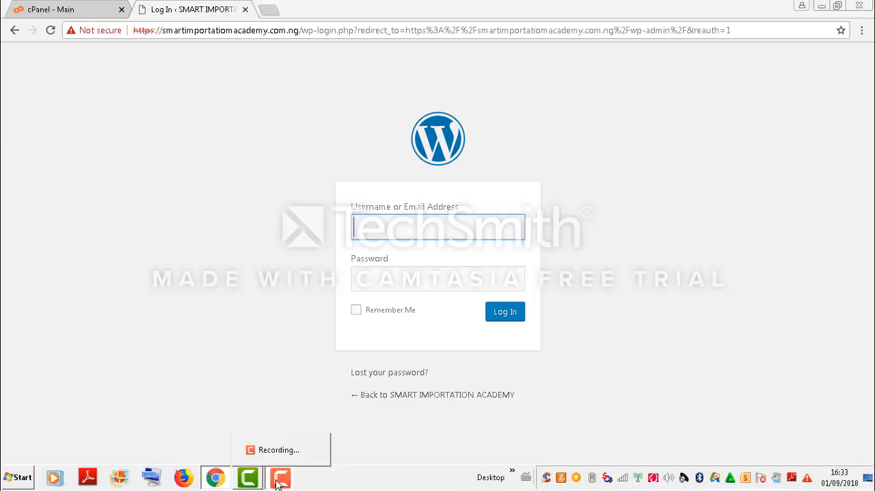
left_click(812, 452)
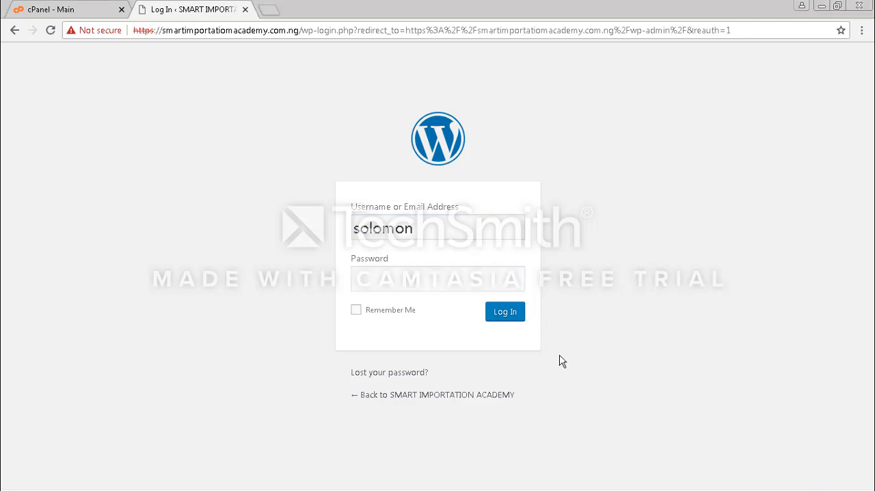
Enter the account password and log in to the WordPress site
left_click(354, 276)
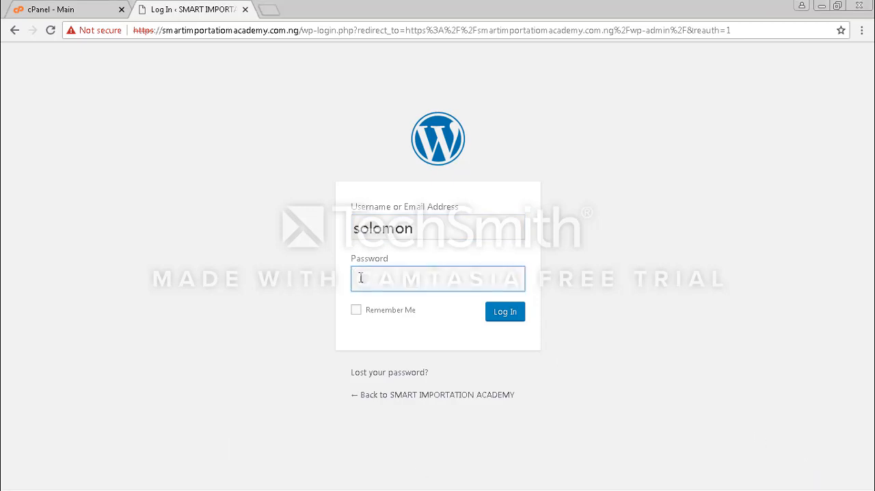
type("•••••••••••••")
left_click(494, 316)
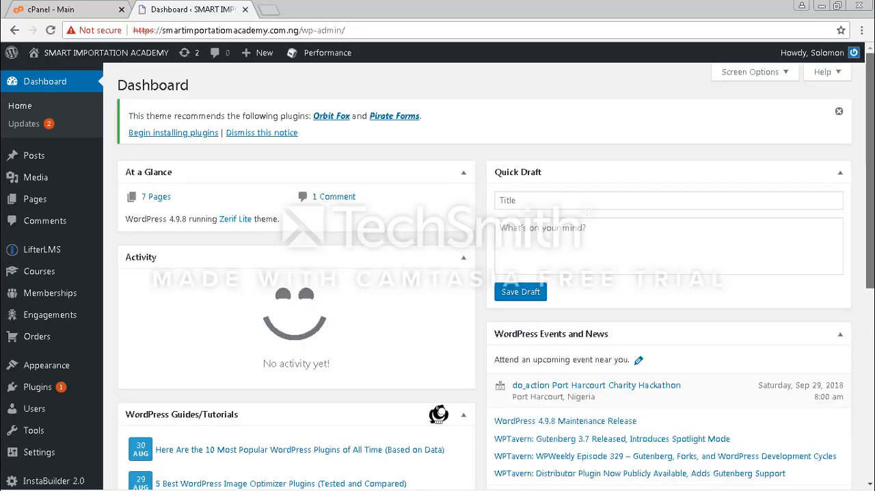
Look through the WordPress dashboard's widgets and its navigation entries from Posts to Performance
scroll(437, 273, "down", 3)
scroll(479, 273, "down", 2)
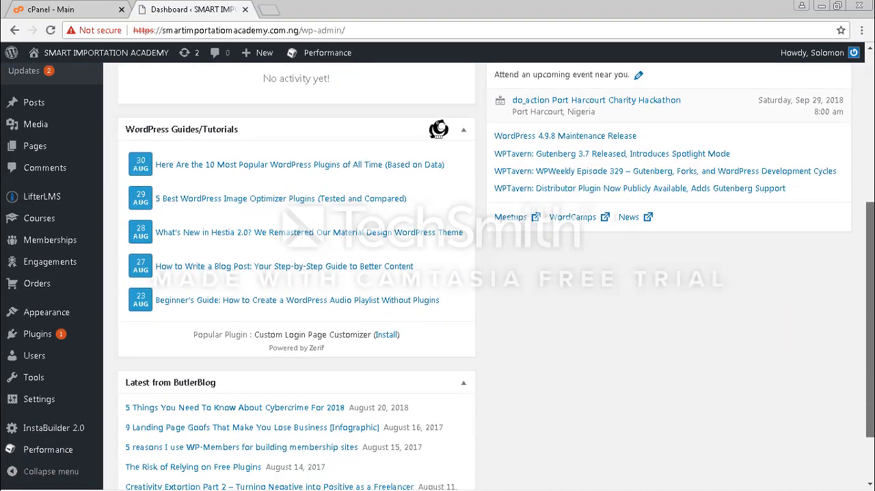
scroll(479, 274, "up", 5)
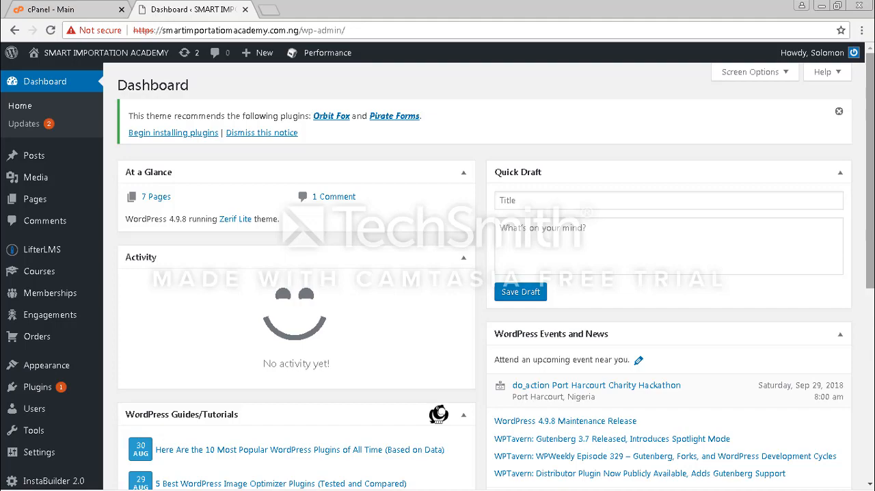
scroll(870, 171, "down", 2)
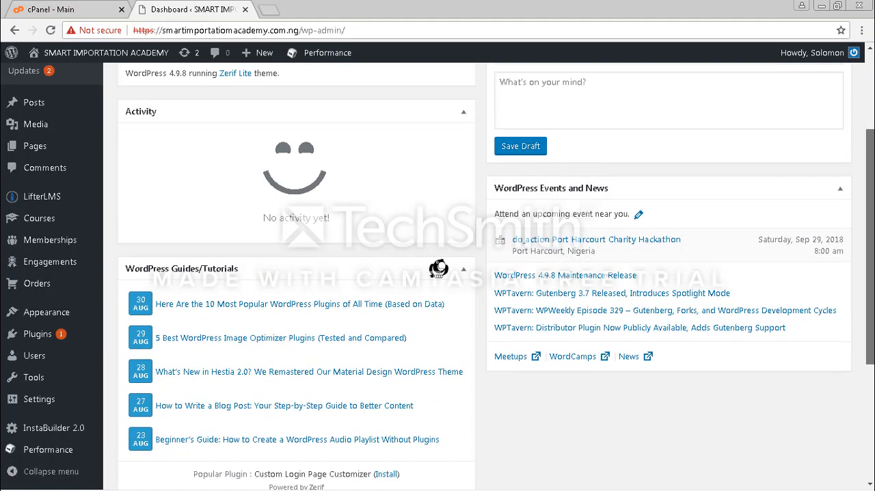
scroll(479, 274, "down", 1)
scroll(478, 273, "up", 3)
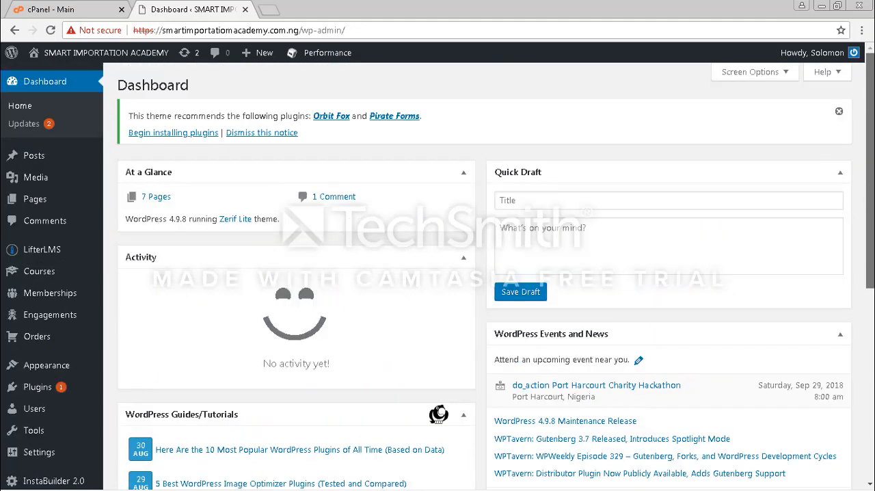
scroll(478, 273, "down", 1)
scroll(478, 274, "up", 1)
scroll(479, 273, "down", 2)
scroll(479, 273, "up", 2)
scroll(868, 111, "down", 3)
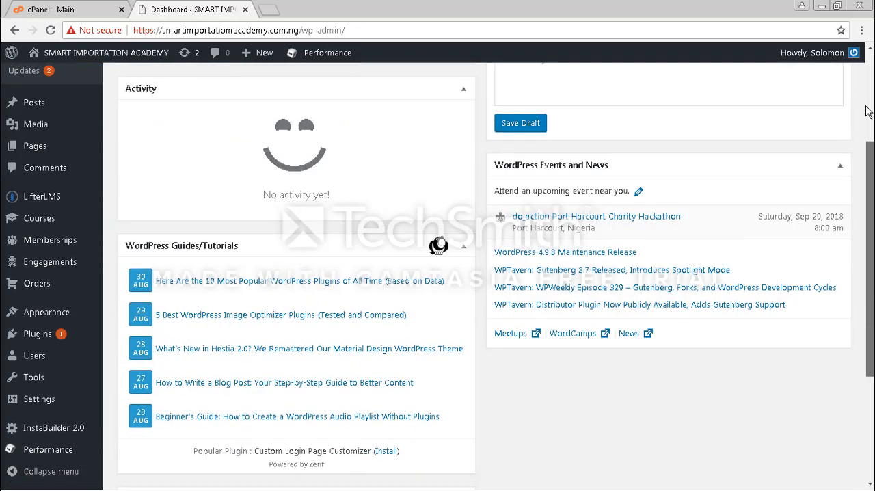
scroll(869, 112, "up", 3)
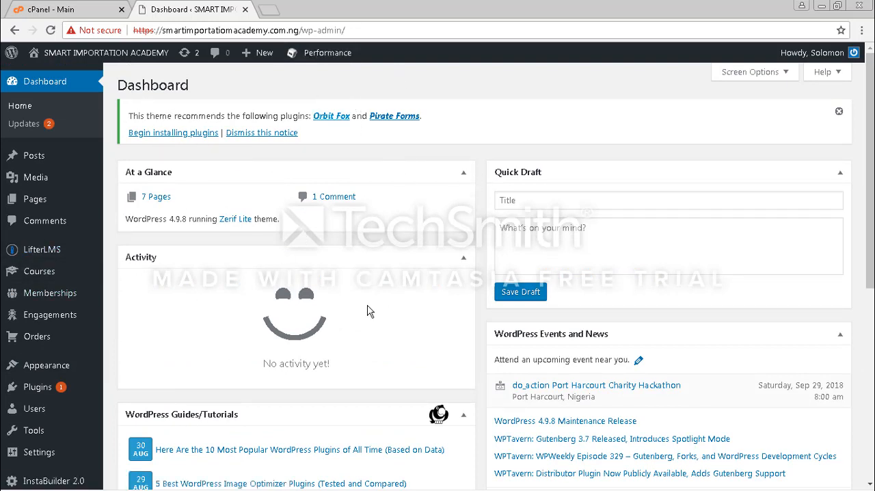
scroll(478, 274, "down", 1)
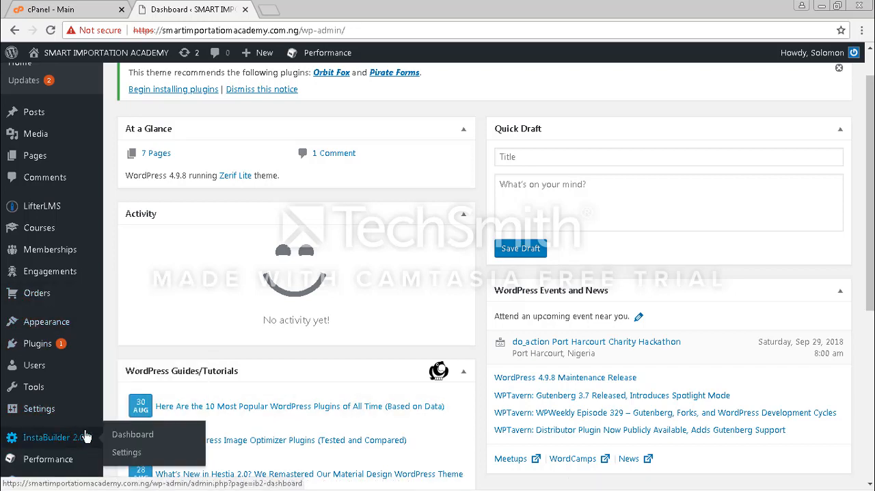
Examine the submenus of the WordPress admin navigation, including LifterLMS, Engagements and Users, and the dashboard widgets down to the ButlerBlog feed
mouse_move(42, 237)
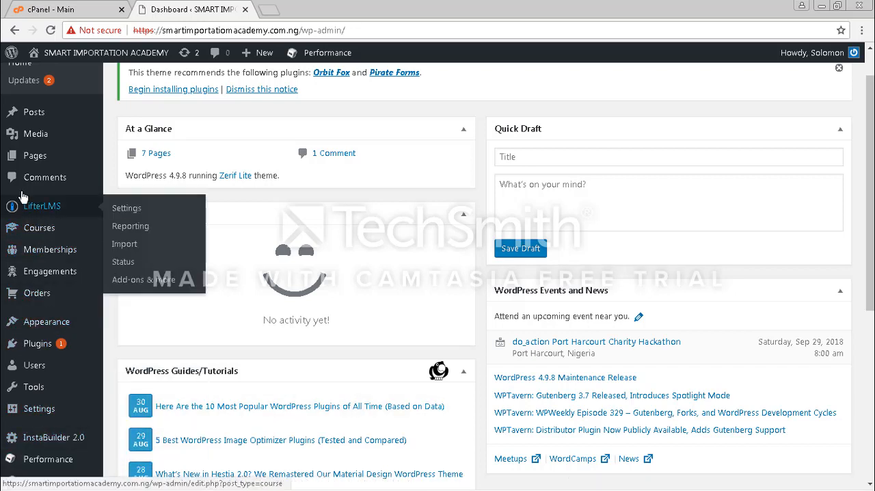
mouse_move(14, 158)
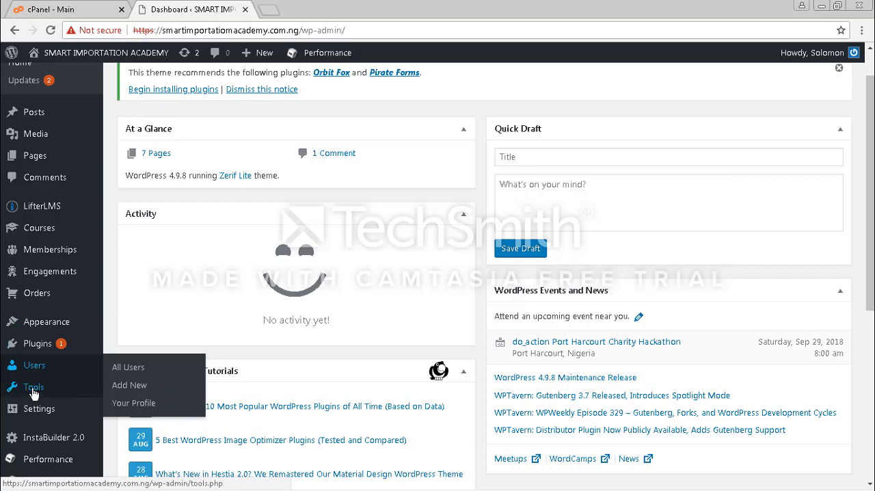
mouse_move(42, 468)
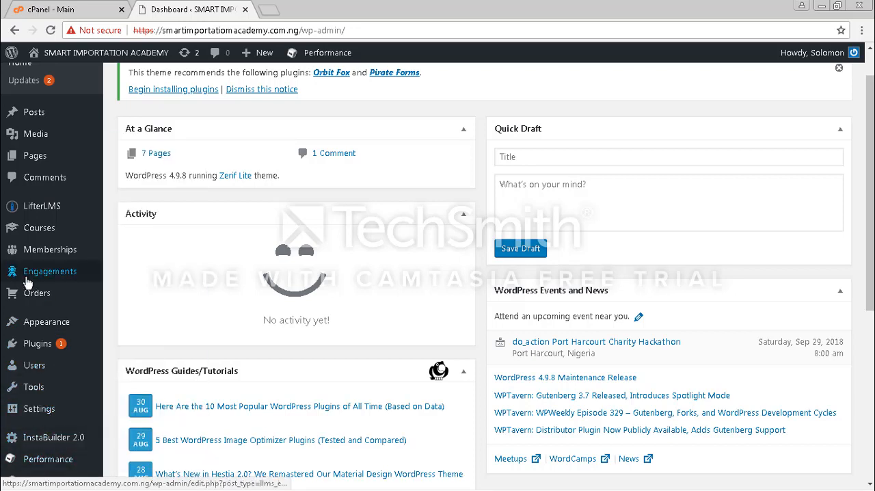
mouse_move(31, 283)
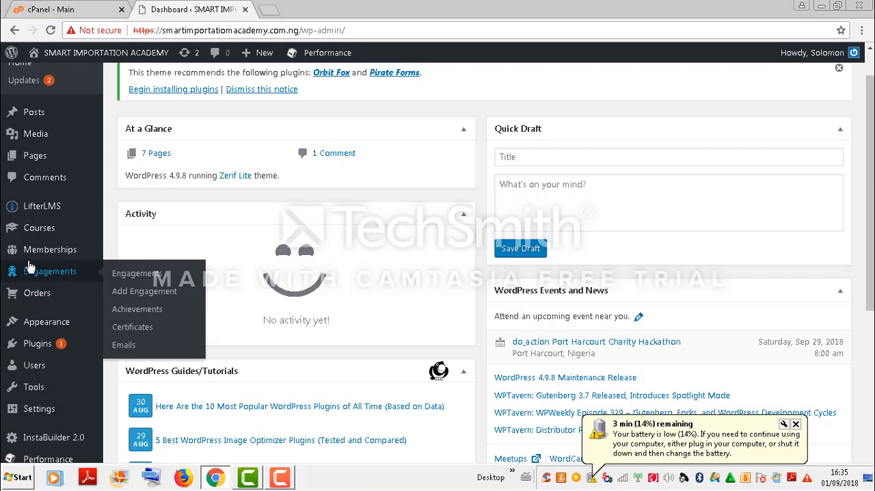
mouse_move(36, 220)
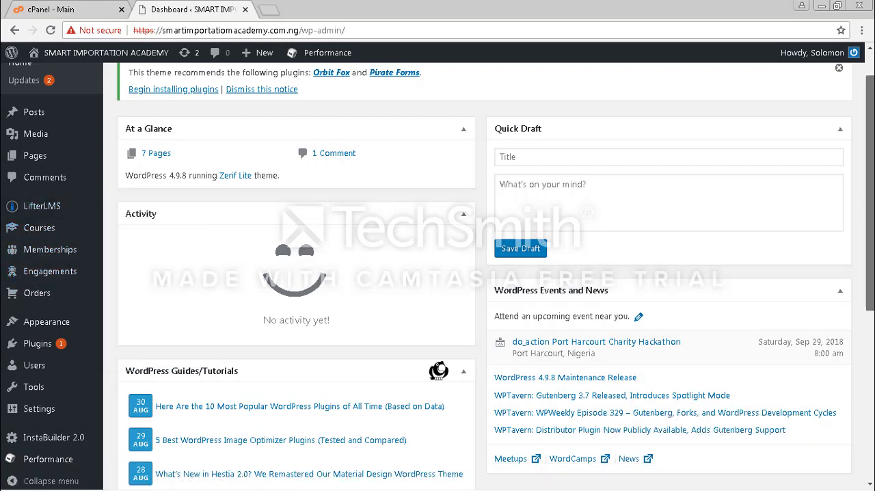
scroll(479, 273, "down", 2)
scroll(478, 273, "down", 2)
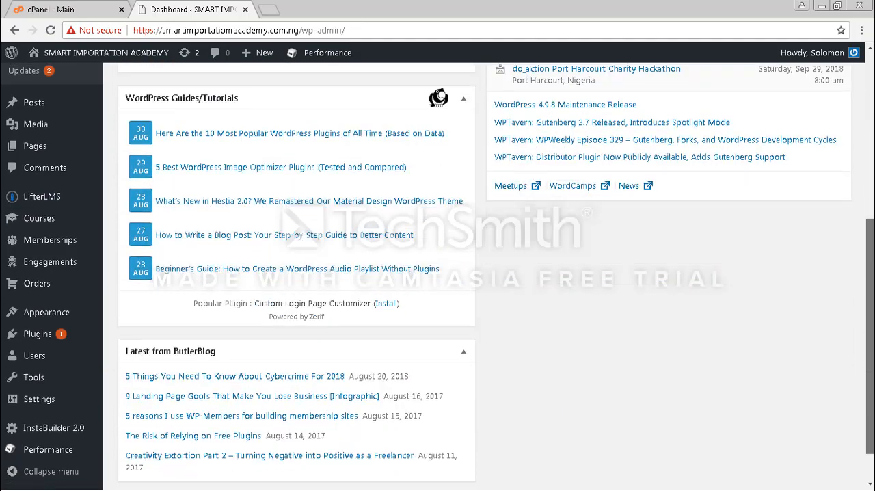
scroll(478, 273, "up", 2)
scroll(478, 274, "up", 3)
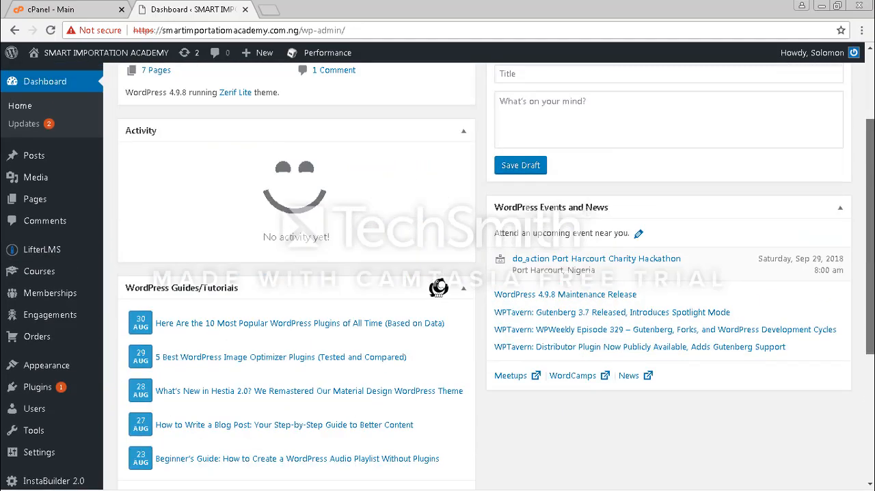
scroll(479, 274, "down", 3)
scroll(437, 274, "down", 1)
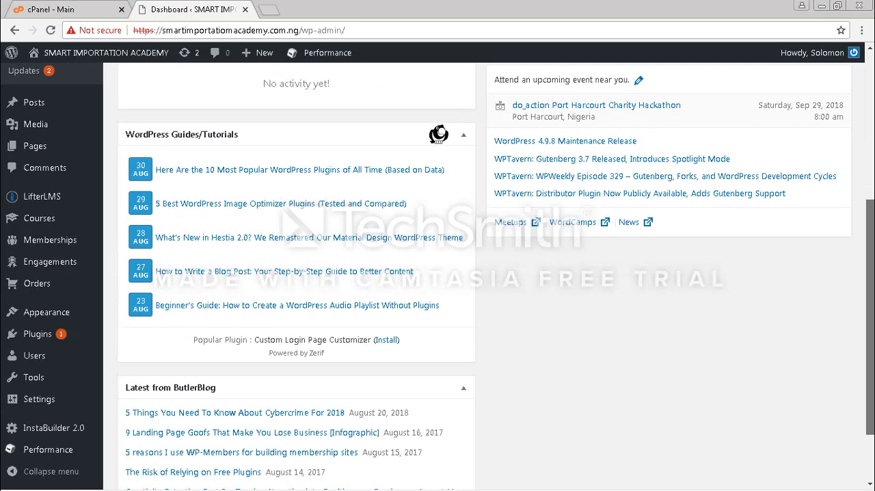
scroll(250, 236, "up", 2)
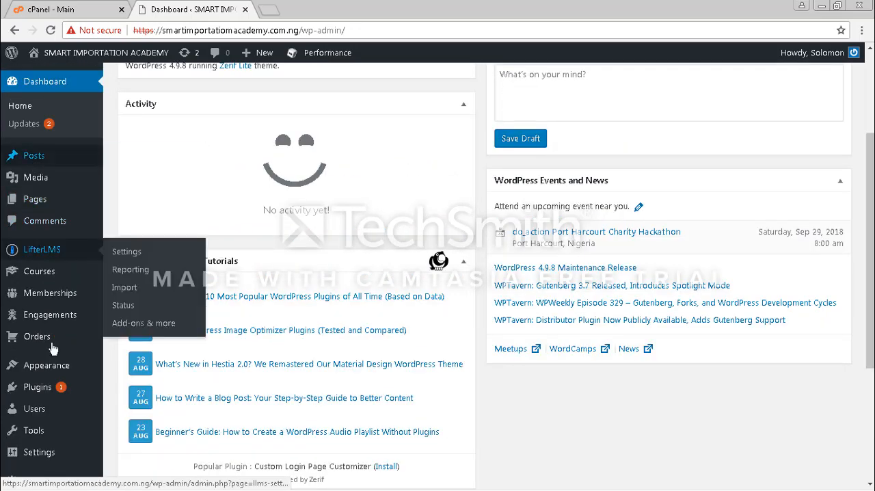
Open the page for adding new plugins to the WordPress site and dismiss the low-battery warning
mouse_move(40, 390)
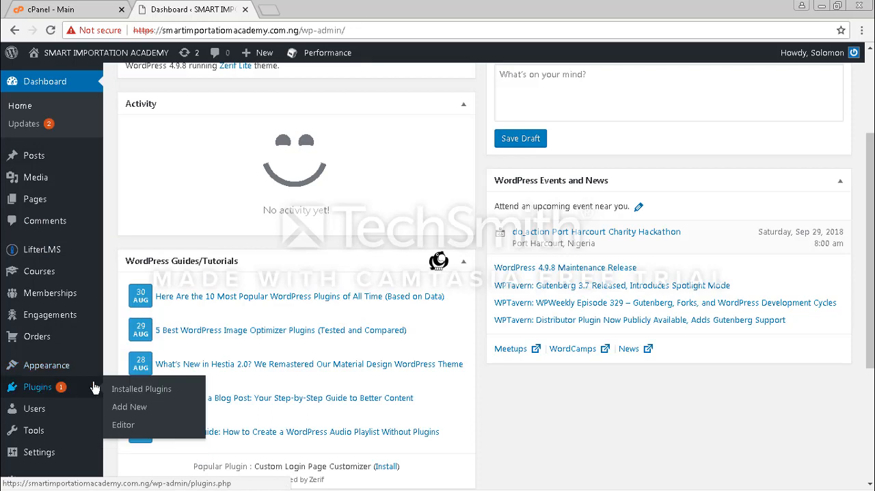
left_click(119, 408)
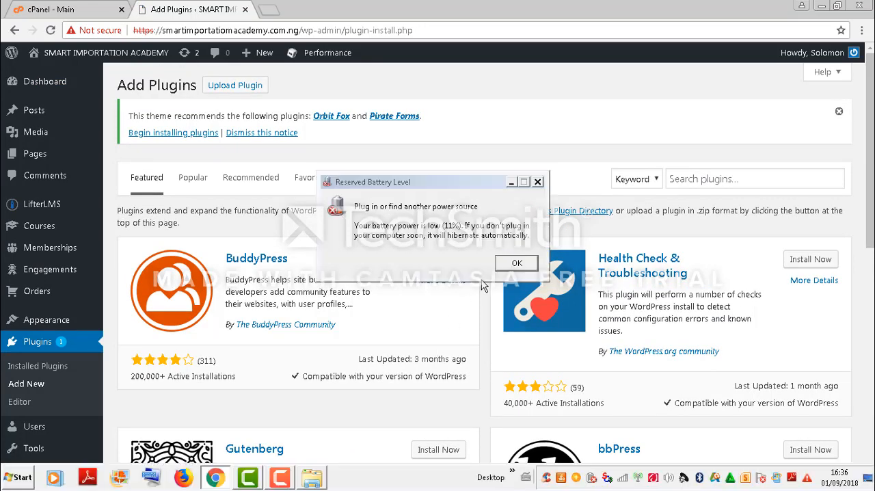
left_click(509, 266)
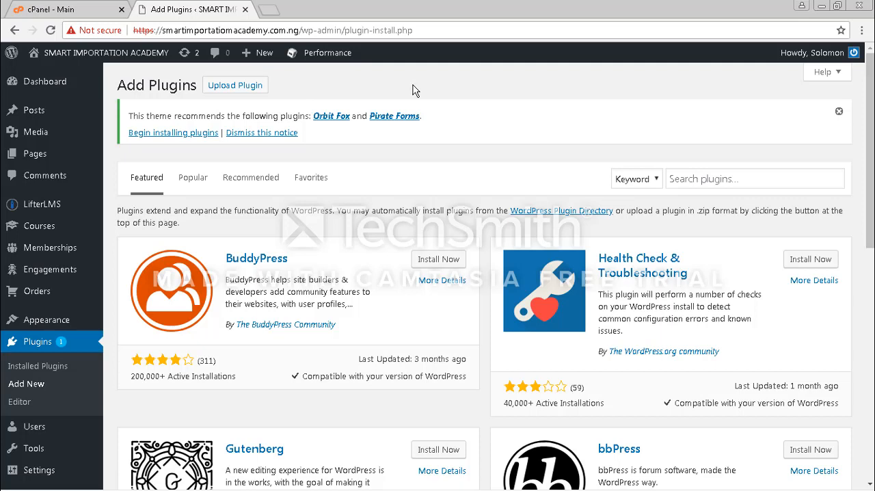
mouse_move(331, 489)
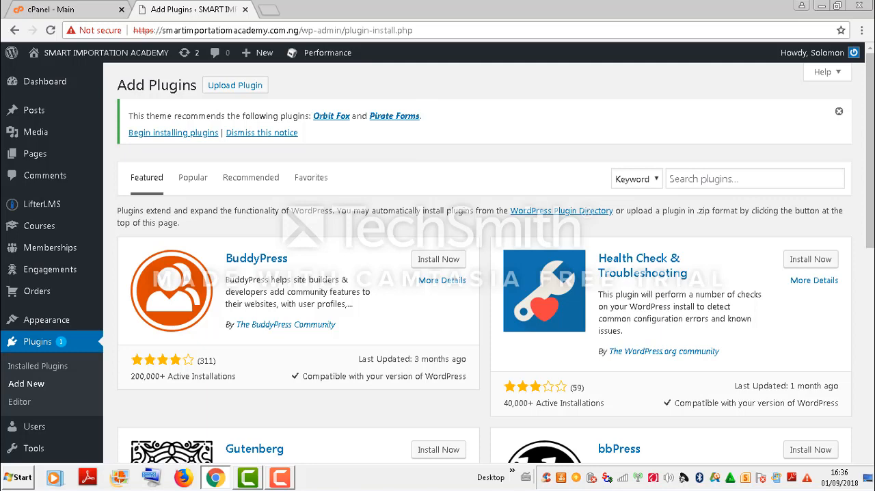
left_click(280, 478)
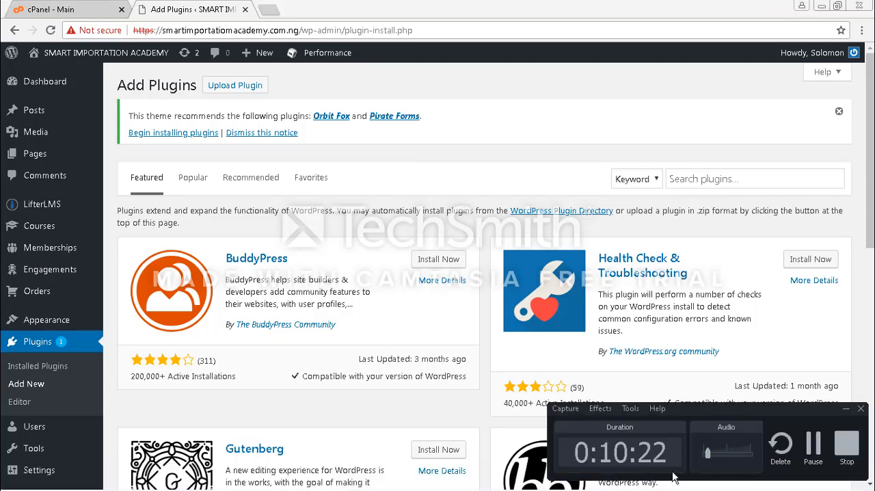
left_click(813, 446)
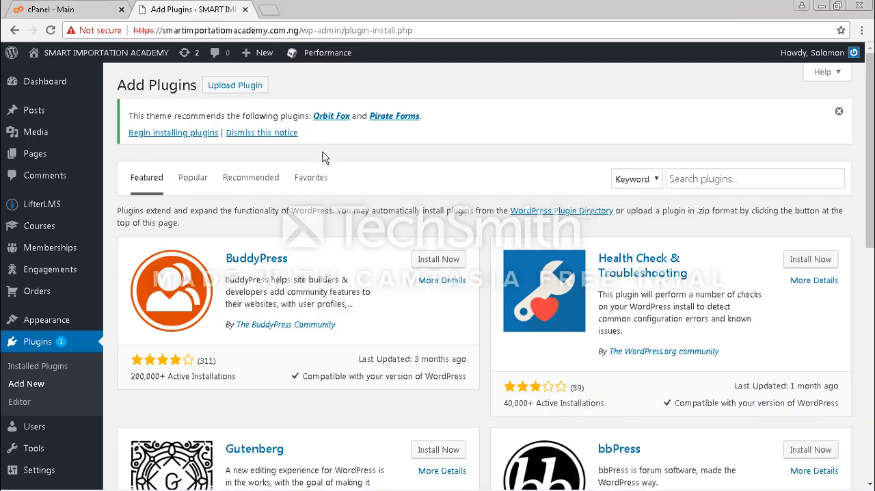
Open the form for uploading a plugin in .zip format on the Add Plugins page
left_click(231, 89)
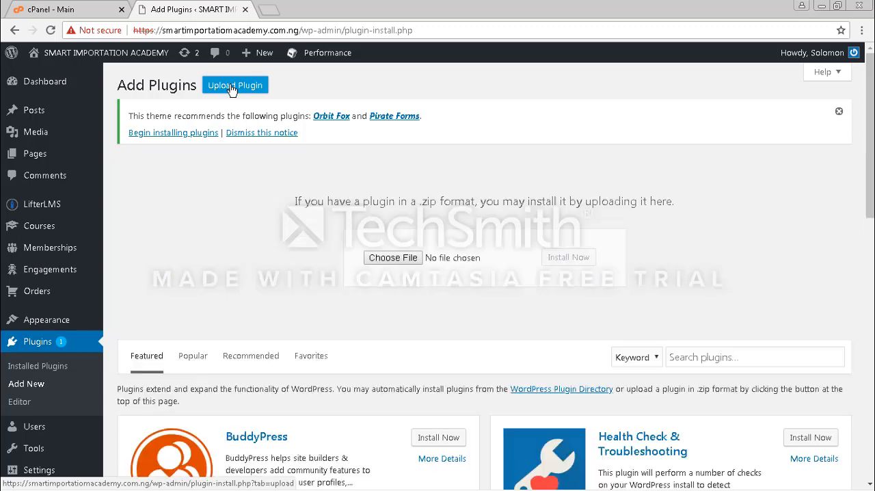
left_click(383, 260)
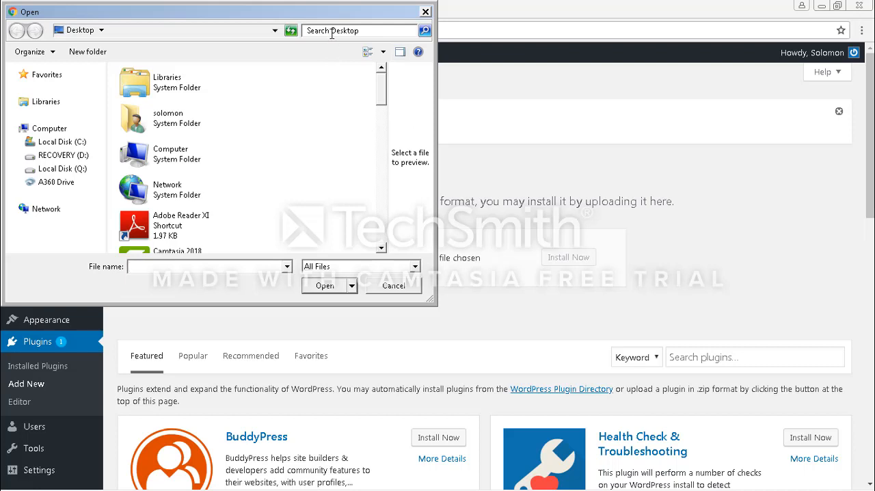
double_click(179, 117)
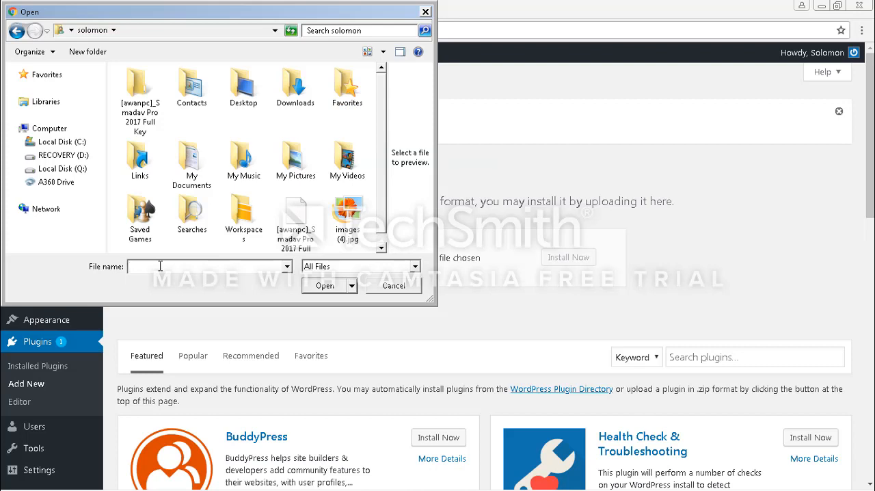
type("INSTA")
left_click(393, 285)
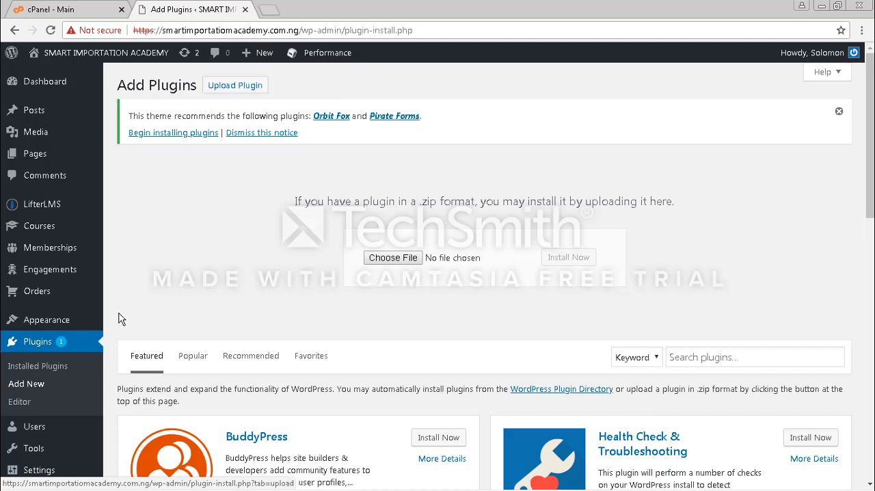
Switch to Windows Explorer, go to the computer user's home folder and search it for INSTA
mouse_move(2, 484)
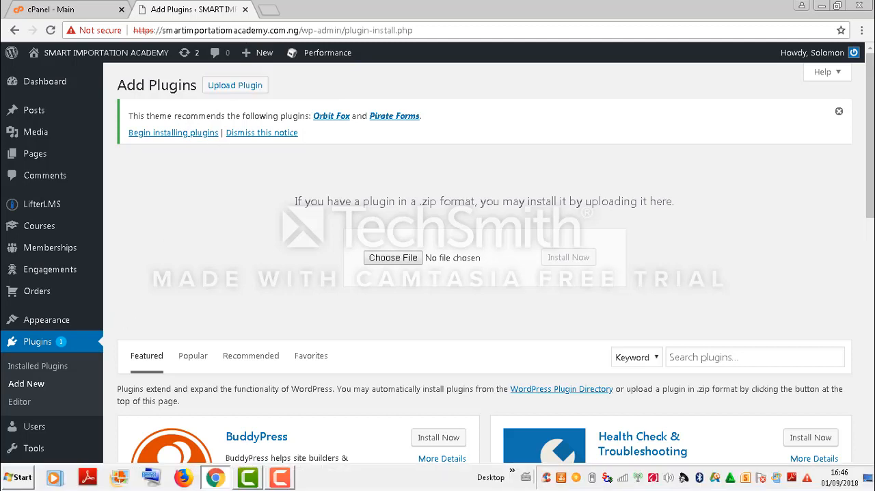
left_click(22, 479)
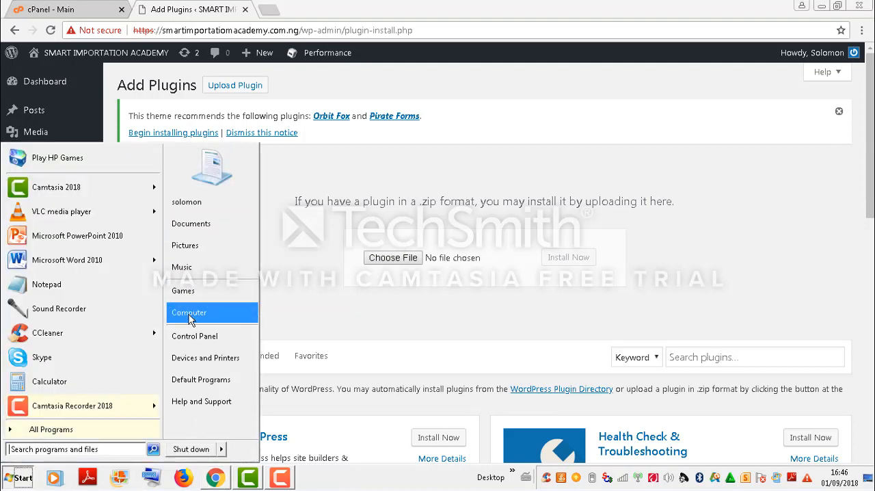
left_click(190, 231)
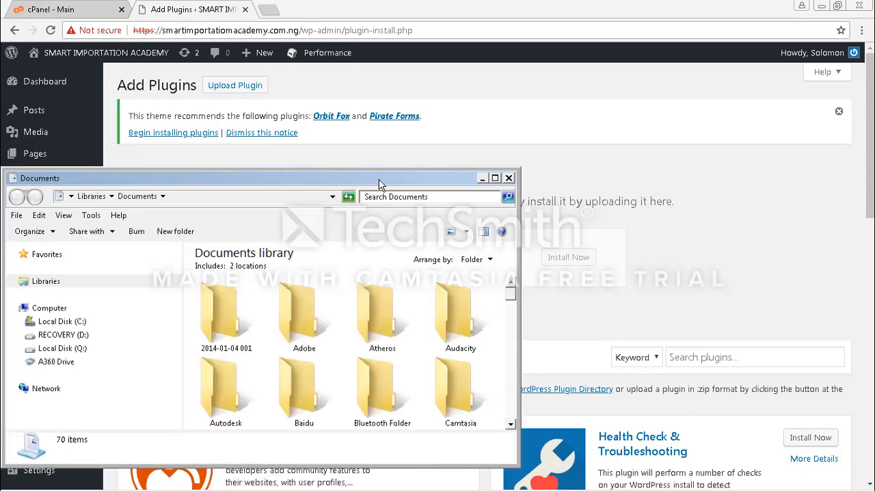
left_click_drag(380, 184, 450, 77)
left_click(141, 88)
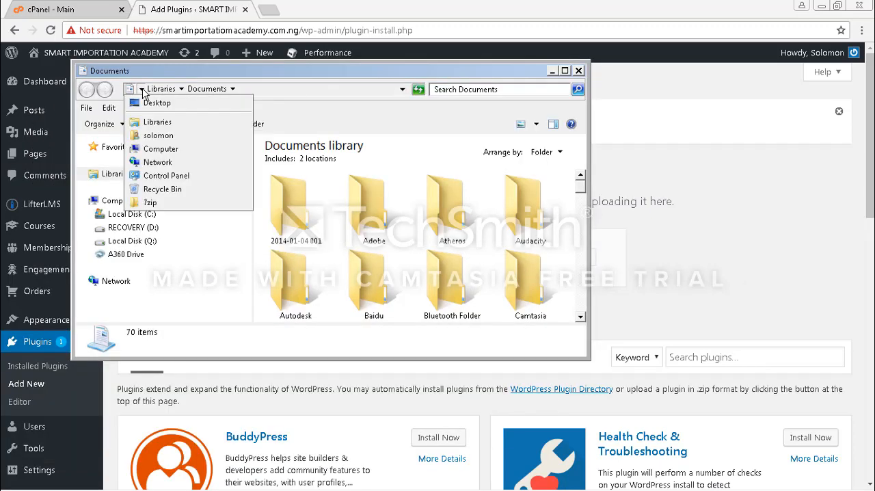
left_click(158, 136)
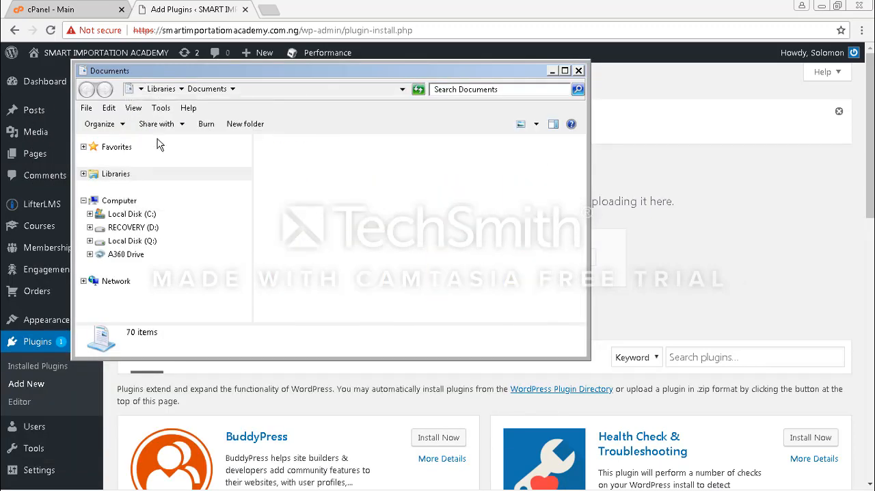
left_click(485, 88)
type("INSTA")
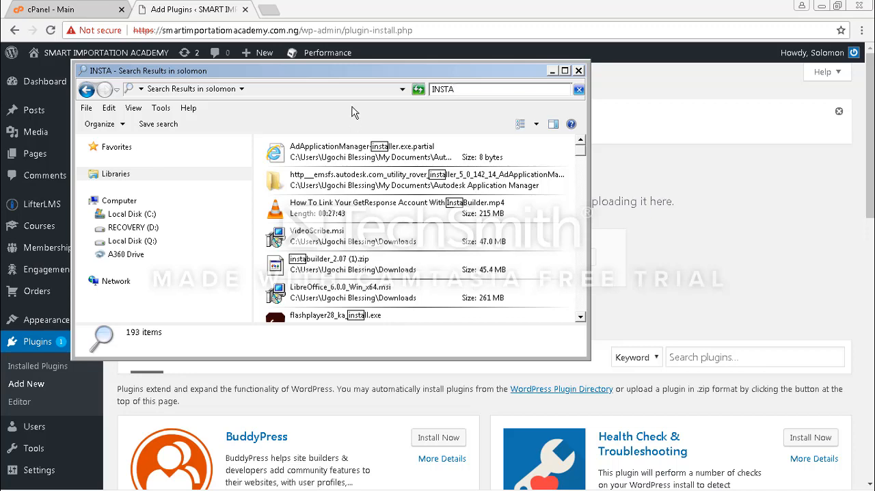
Attach instabuilder_2.07 (1).zip from the Explorer search results to the WordPress plugin upload form
left_click_drag(355, 80, 562, 289)
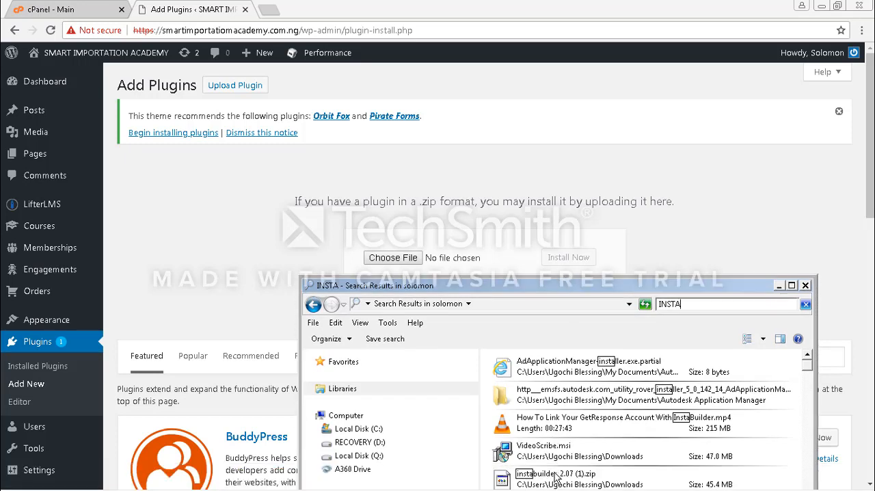
left_click_drag(555, 479, 466, 253)
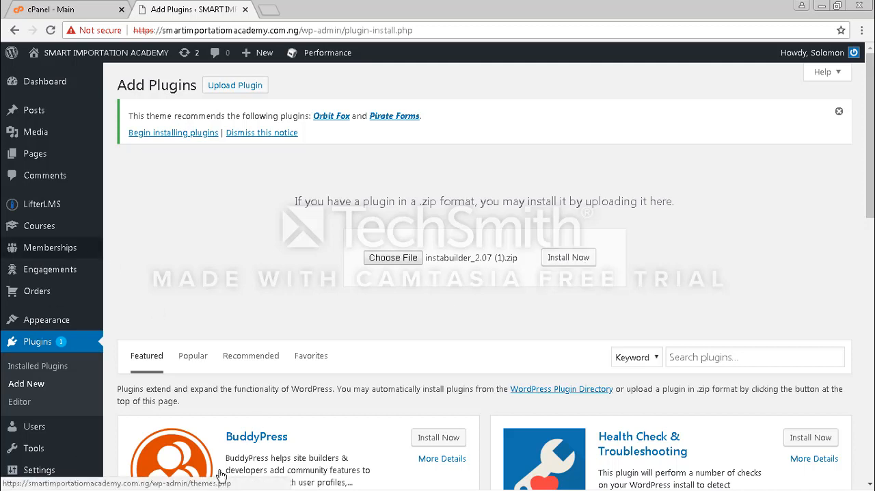
scroll(694, 482, "down", 3)
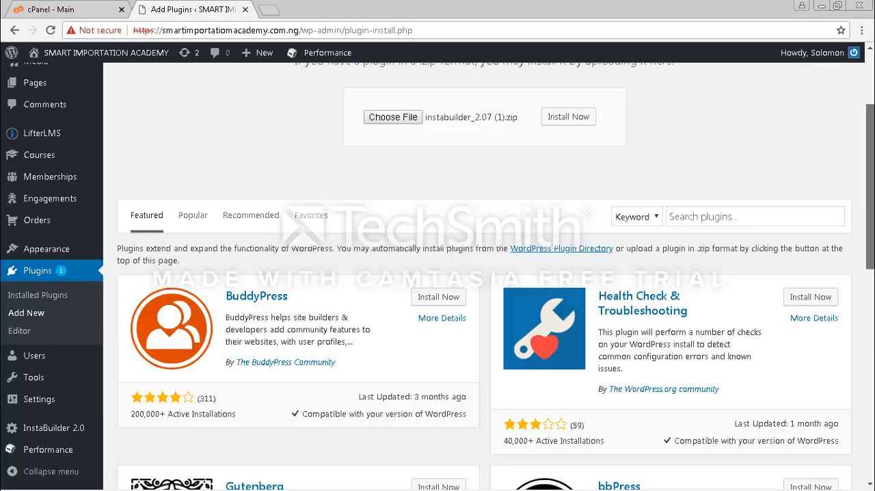
scroll(479, 274, "down", 4)
scroll(479, 273, "up", 5)
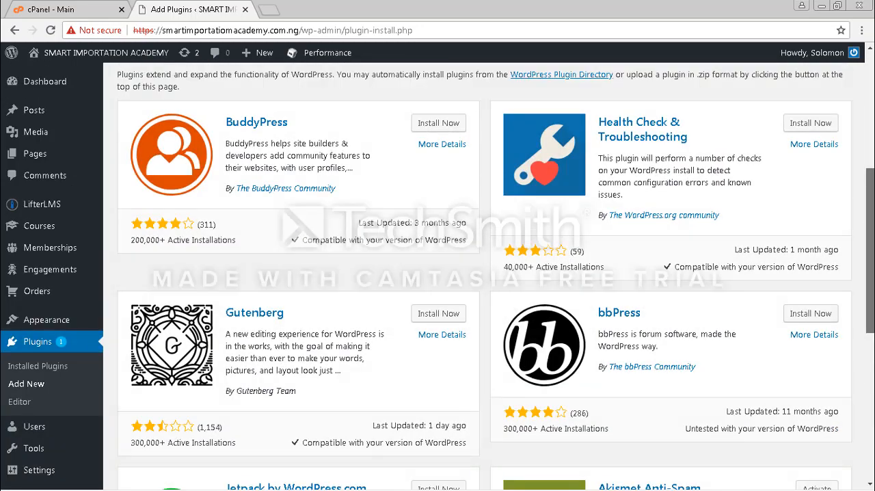
scroll(486, 293, "up", 1)
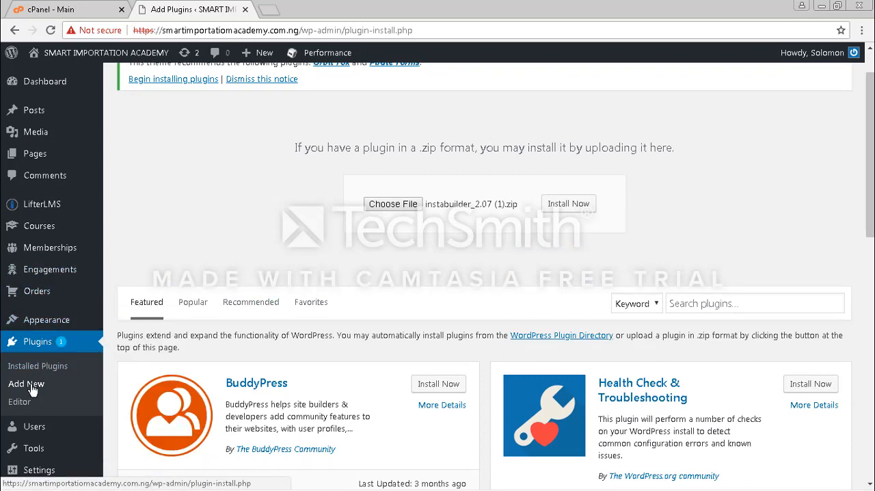
scroll(274, 103, "up", 3)
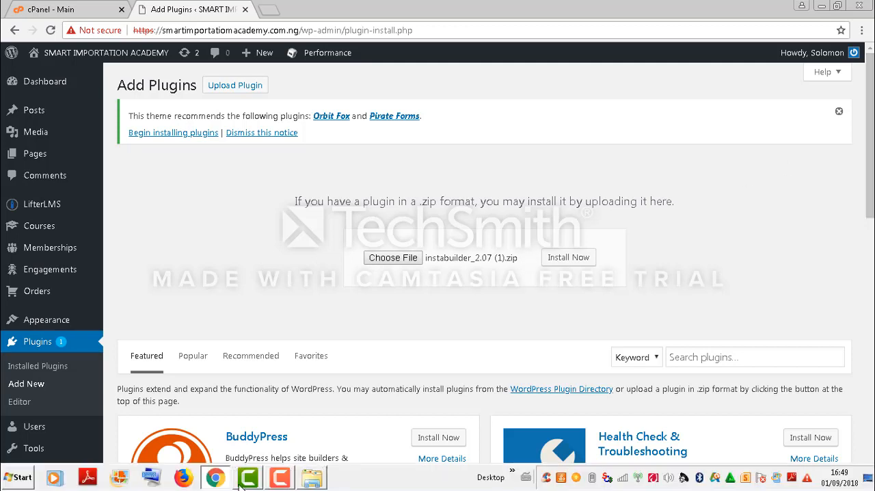
left_click(280, 481)
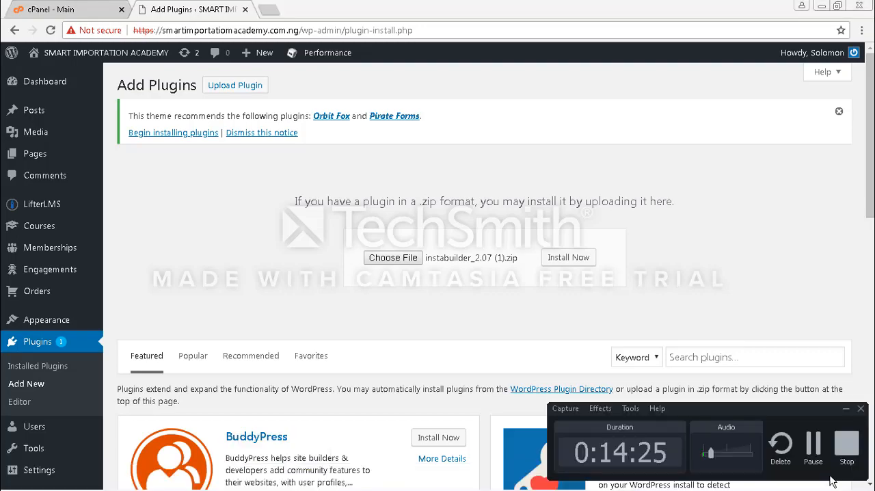